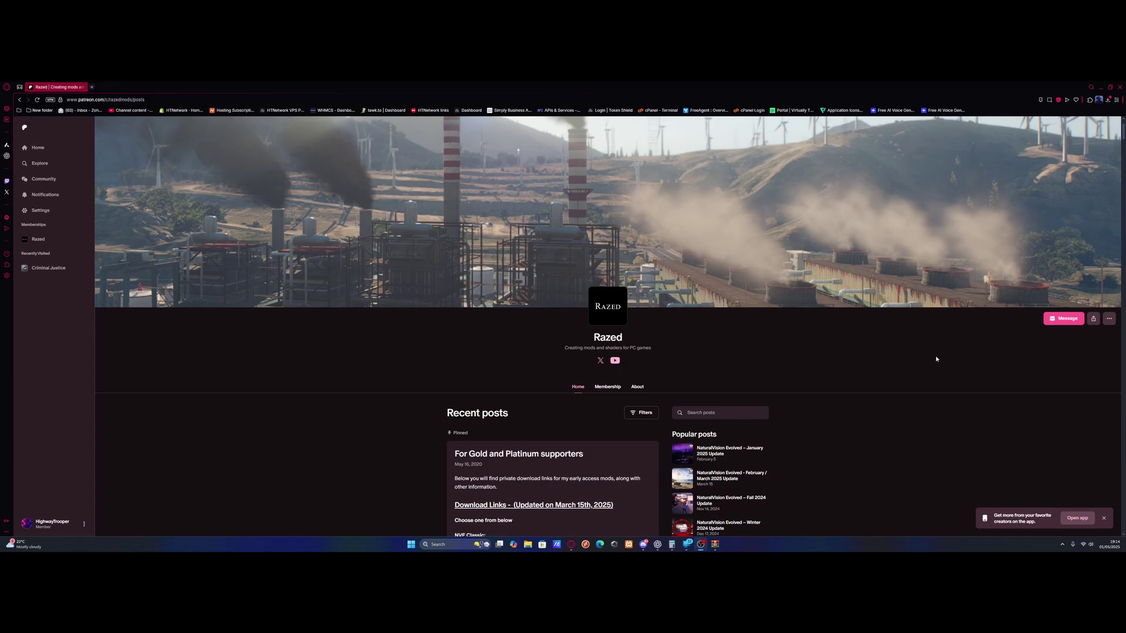
# - Open the creator's Patreon Membership tab and scroll to the Gold tier benefits
pyautogui.click(620, 387)
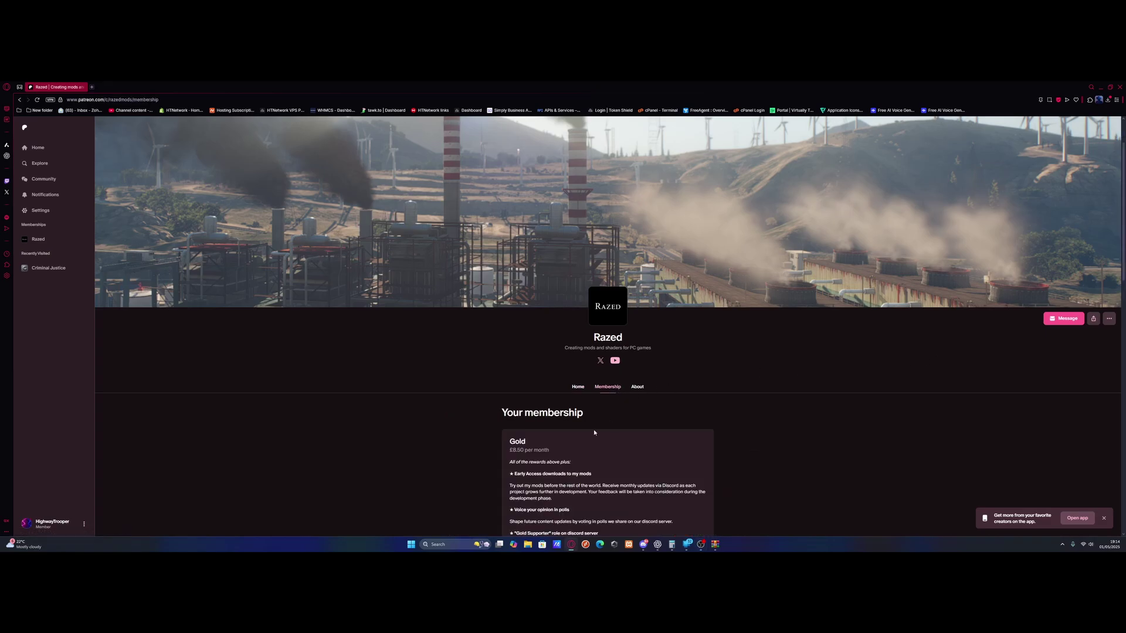
pyautogui.scroll(-2, 540, 422)
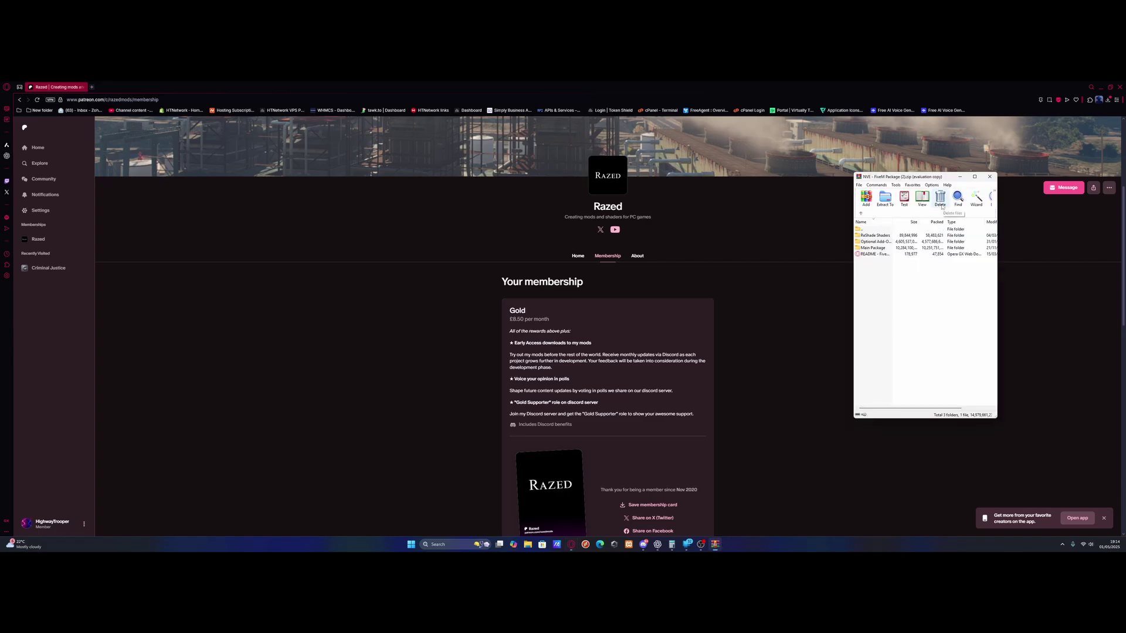
# - Clear the desktop, search Windows for 'fivem', and open its shortcut's file location
pyautogui.click(1099, 88)
pyautogui.click(981, 160)
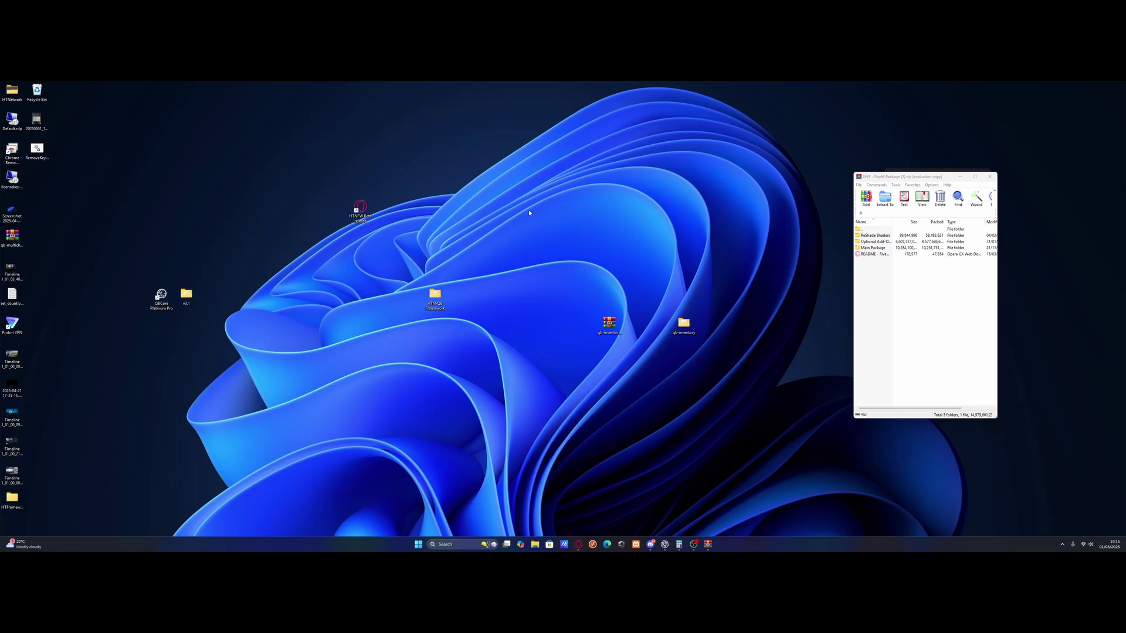
pyautogui.click(462, 538)
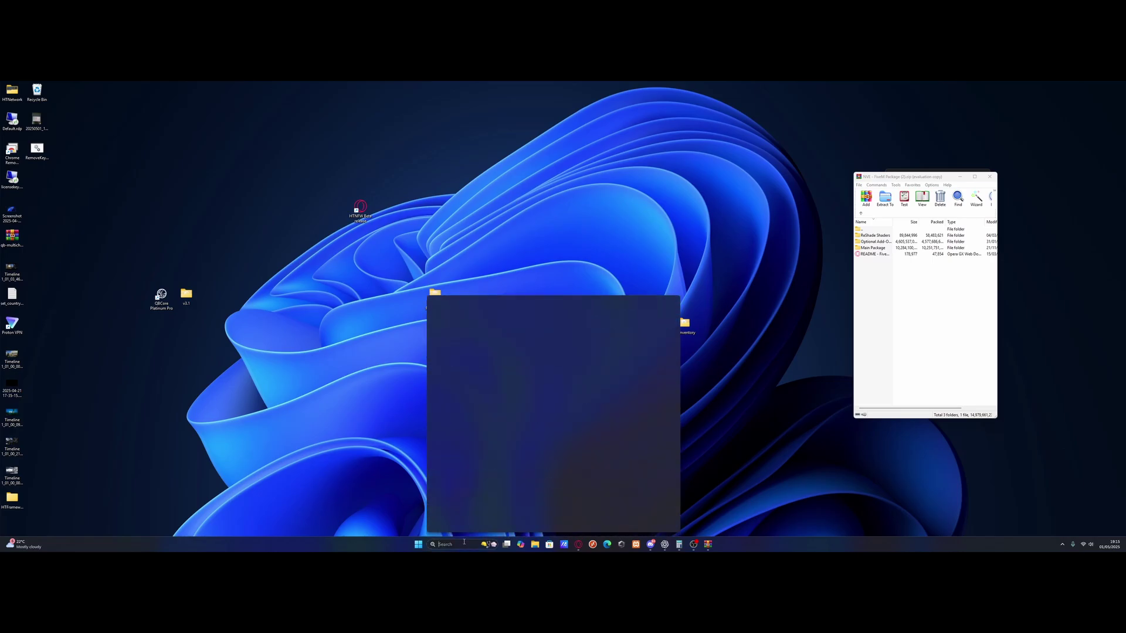
pyautogui.write('fivem')
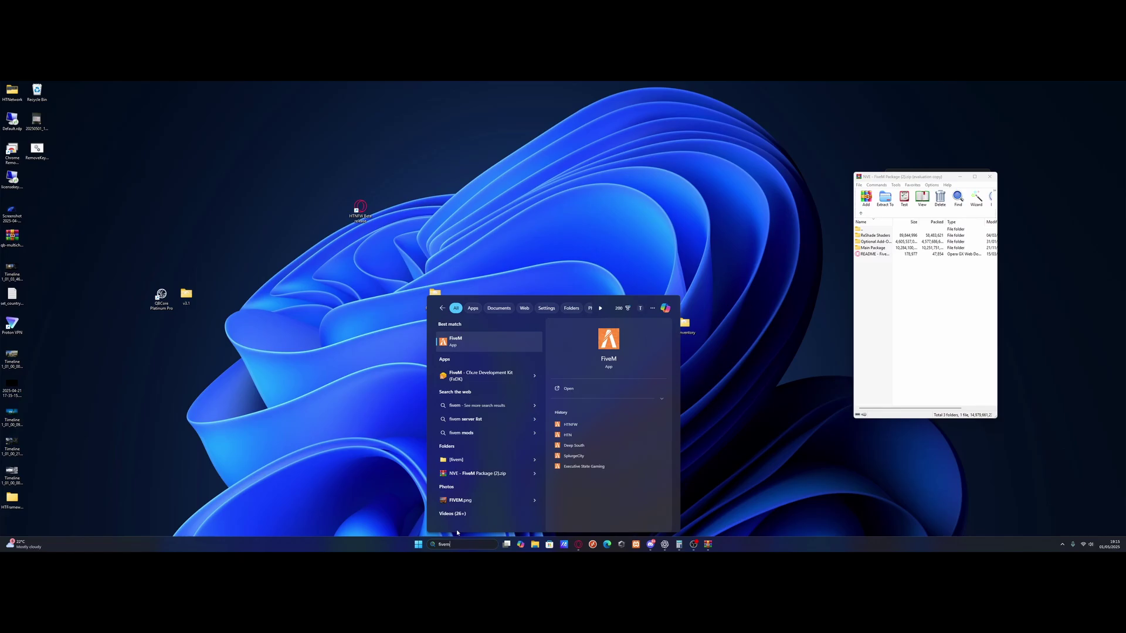
pyautogui.rightClick(491, 347)
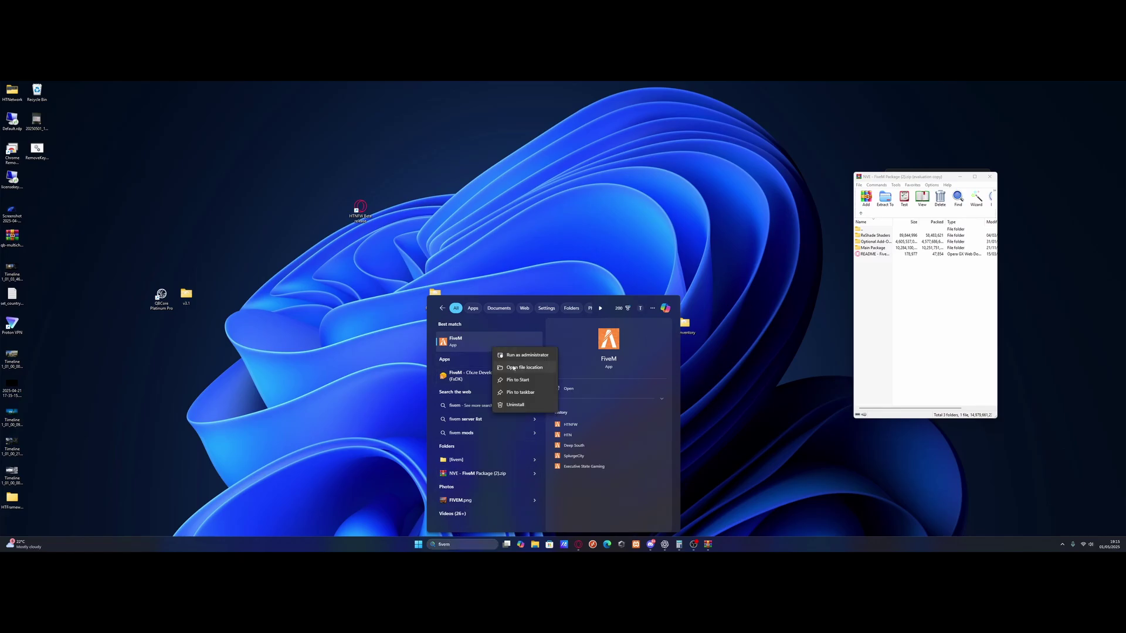
pyautogui.click(517, 368)
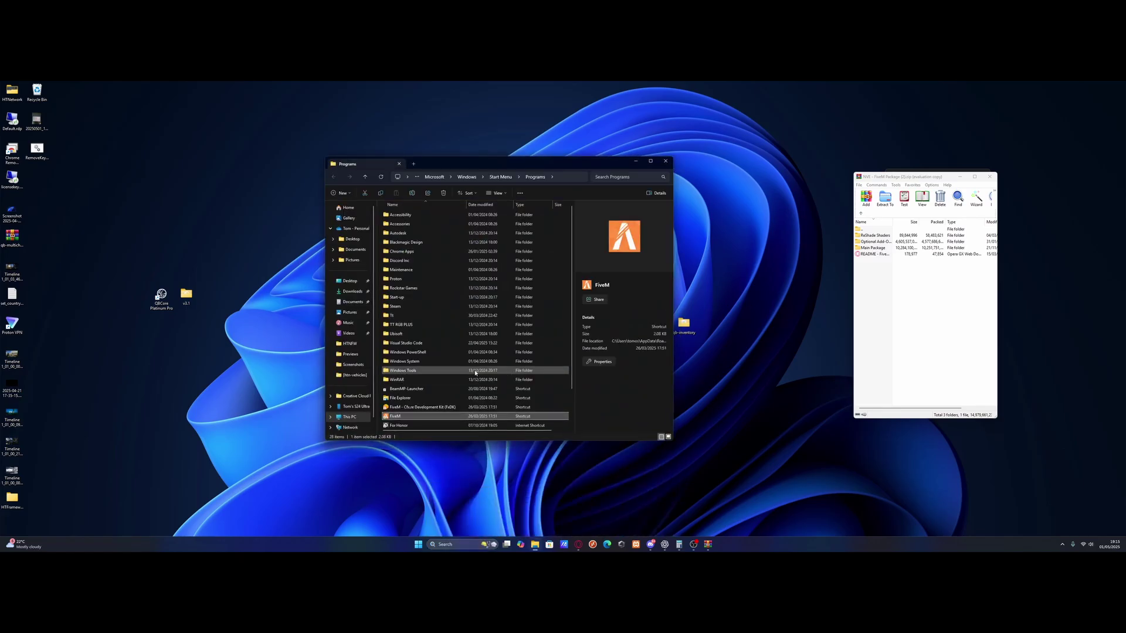
# - Follow the FiveM shortcut to its install folder and open FiveM Application Data
pyautogui.rightClick(410, 417)
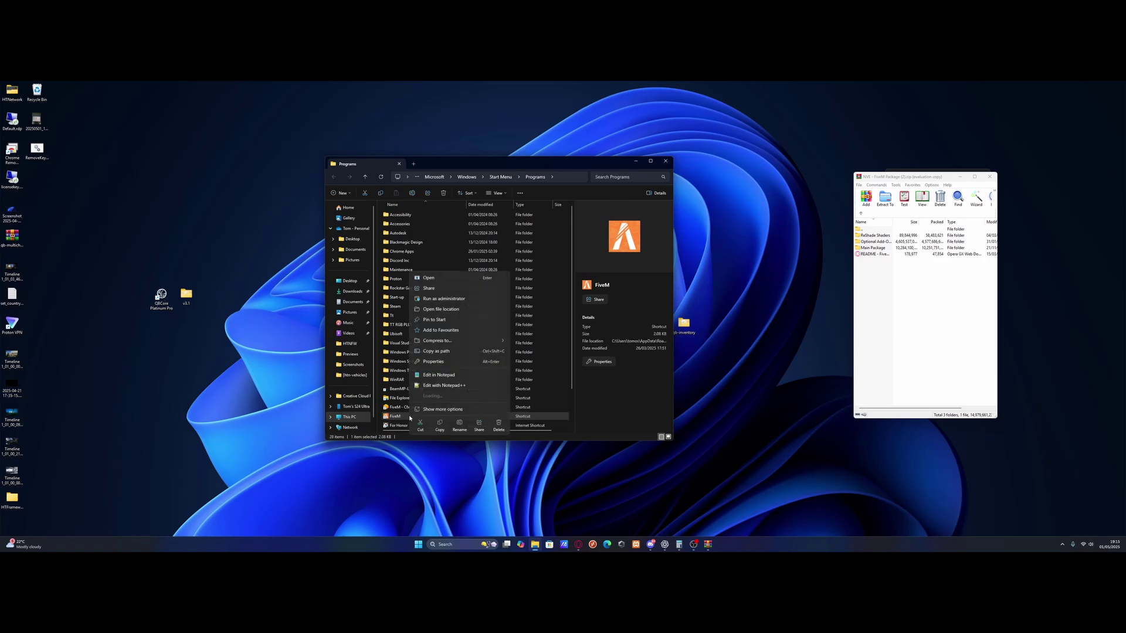
pyautogui.click(450, 310)
pyautogui.click(452, 312)
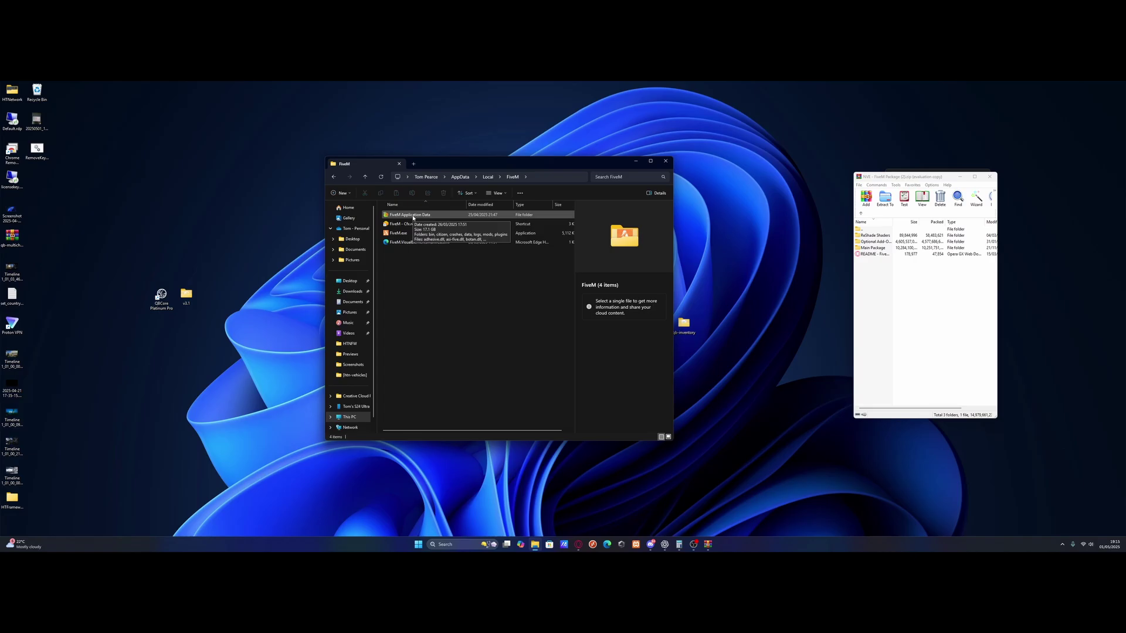
pyautogui.doubleClick(413, 215)
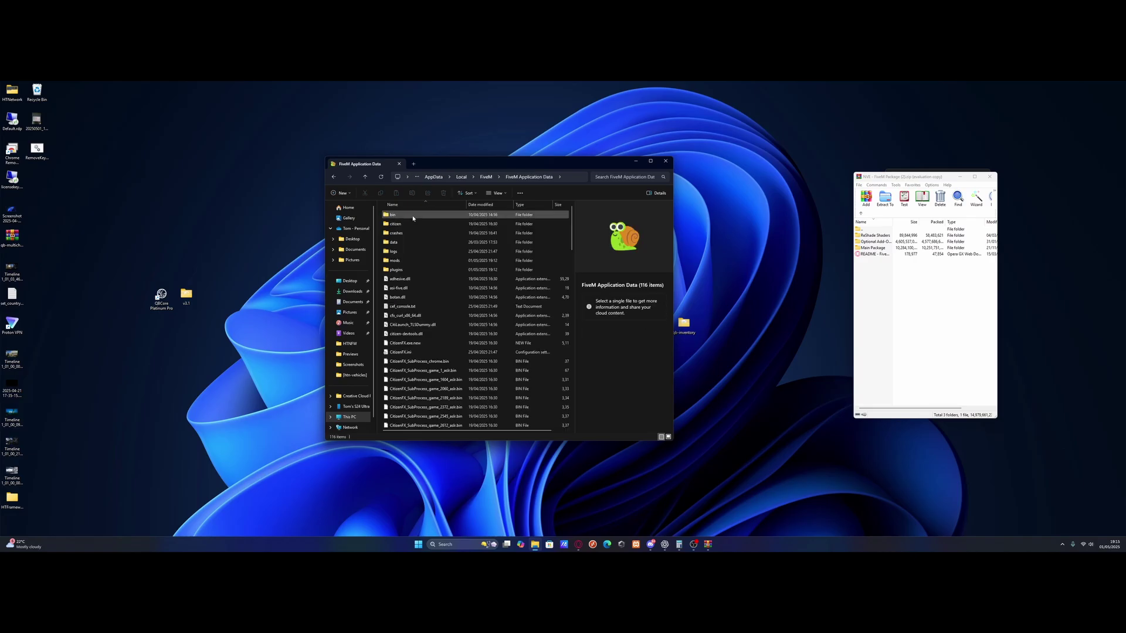
# - Open Main Package in the NVE archive and check FiveM's mods and plugins folders
pyautogui.doubleClick(406, 261)
pyautogui.click(929, 291)
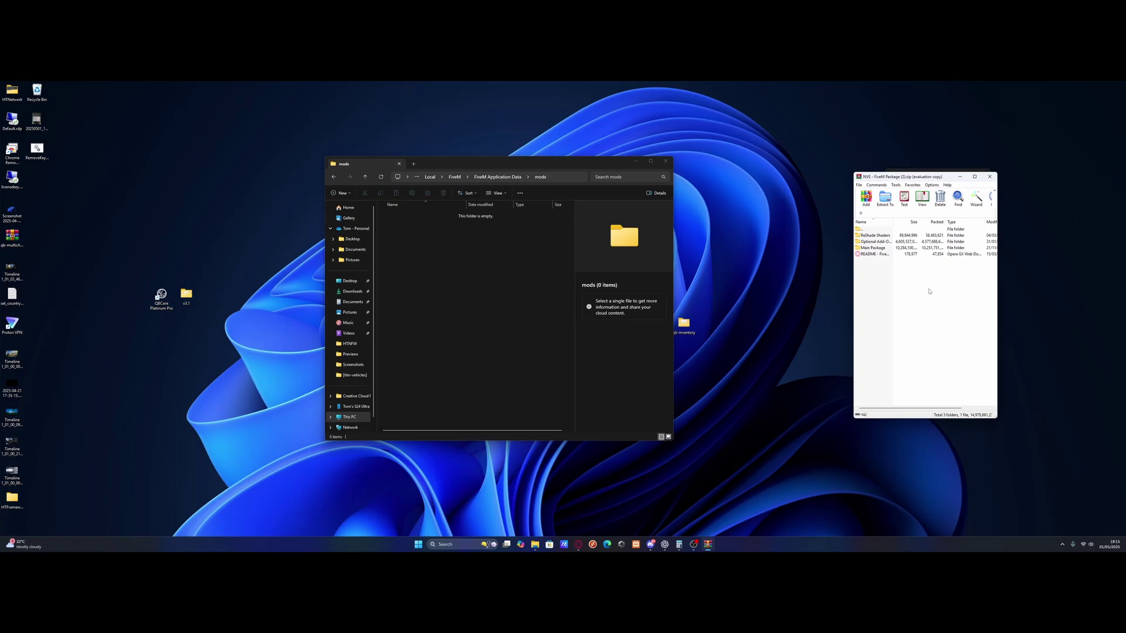
pyautogui.doubleClick(870, 249)
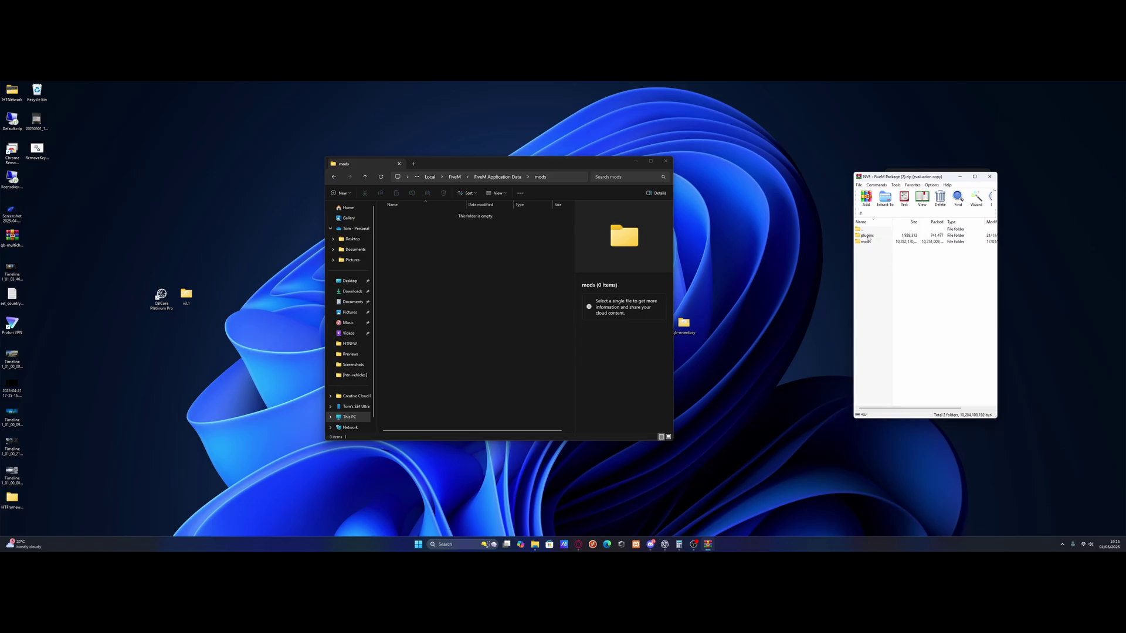
pyautogui.moveTo(869, 239); pyautogui.dragTo(504, 233)
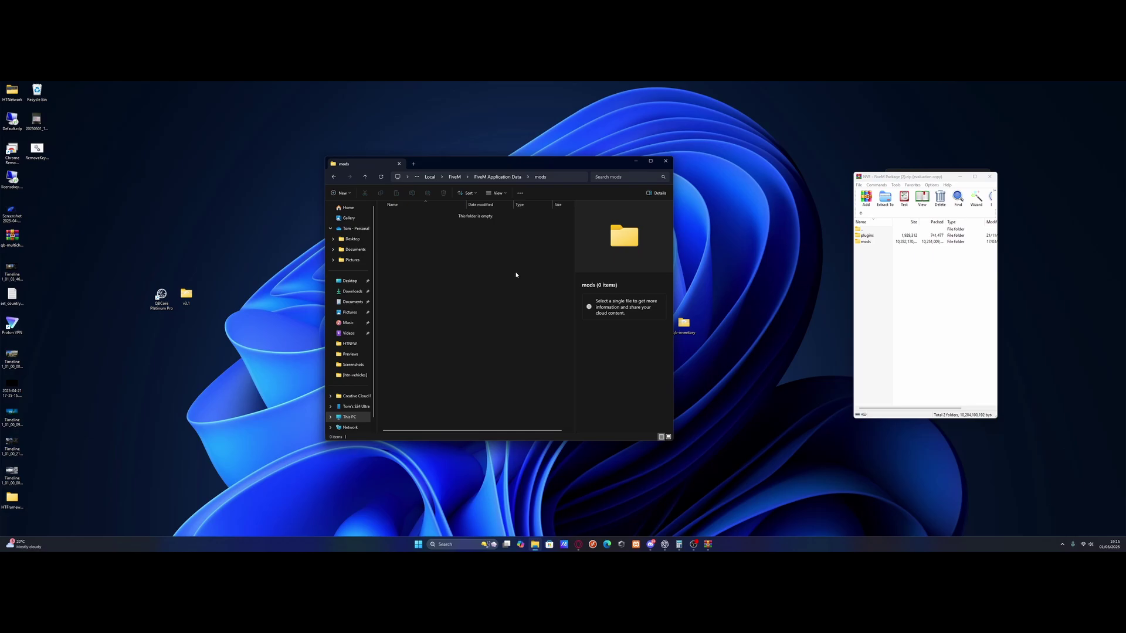
pyautogui.doubleClick(865, 229)
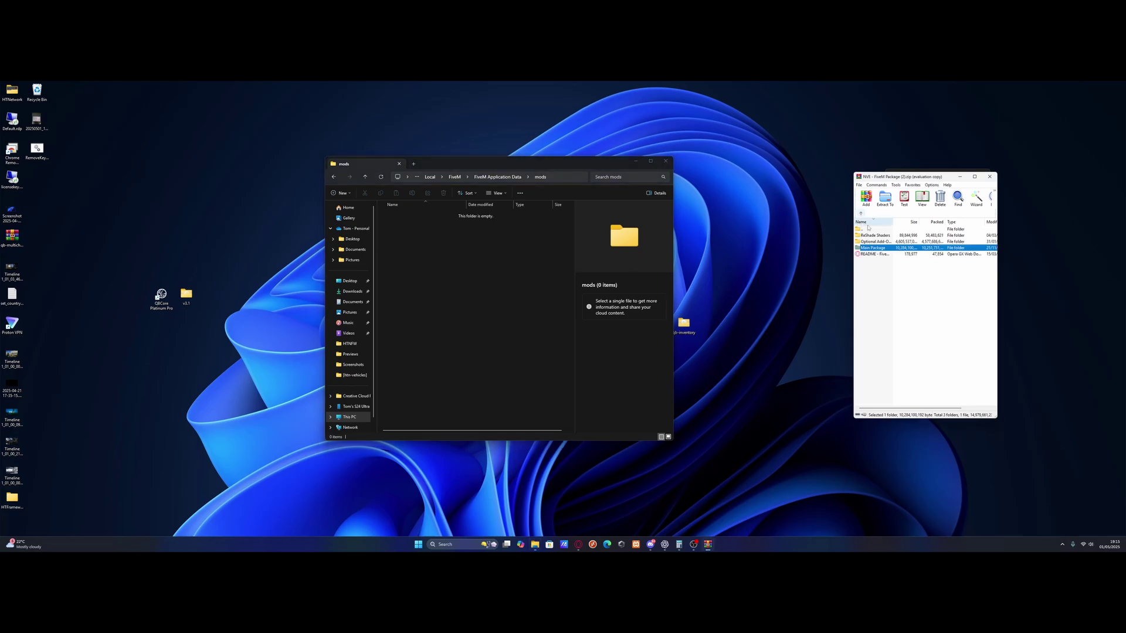
pyautogui.doubleClick(872, 248)
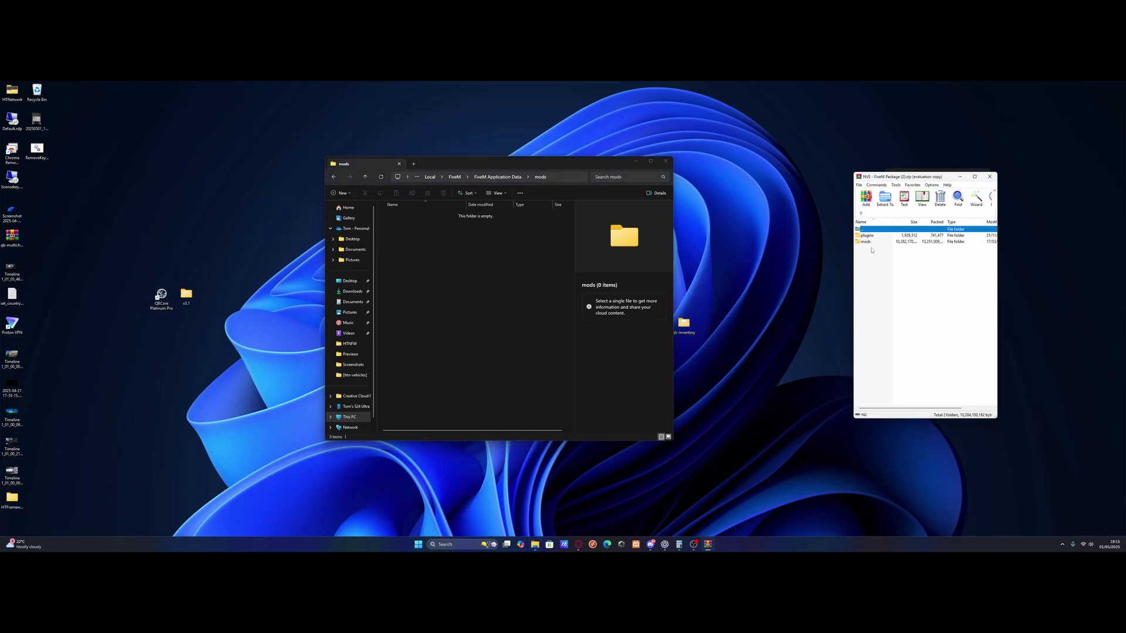
pyautogui.click(500, 176)
pyautogui.doubleClick(492, 268)
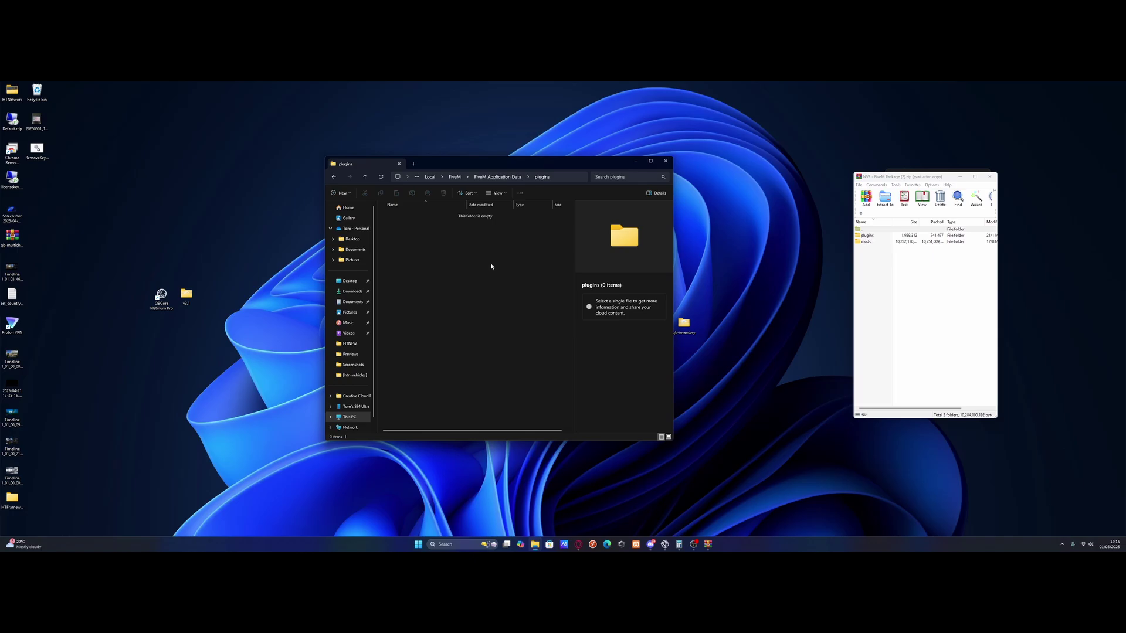
pyautogui.click(500, 177)
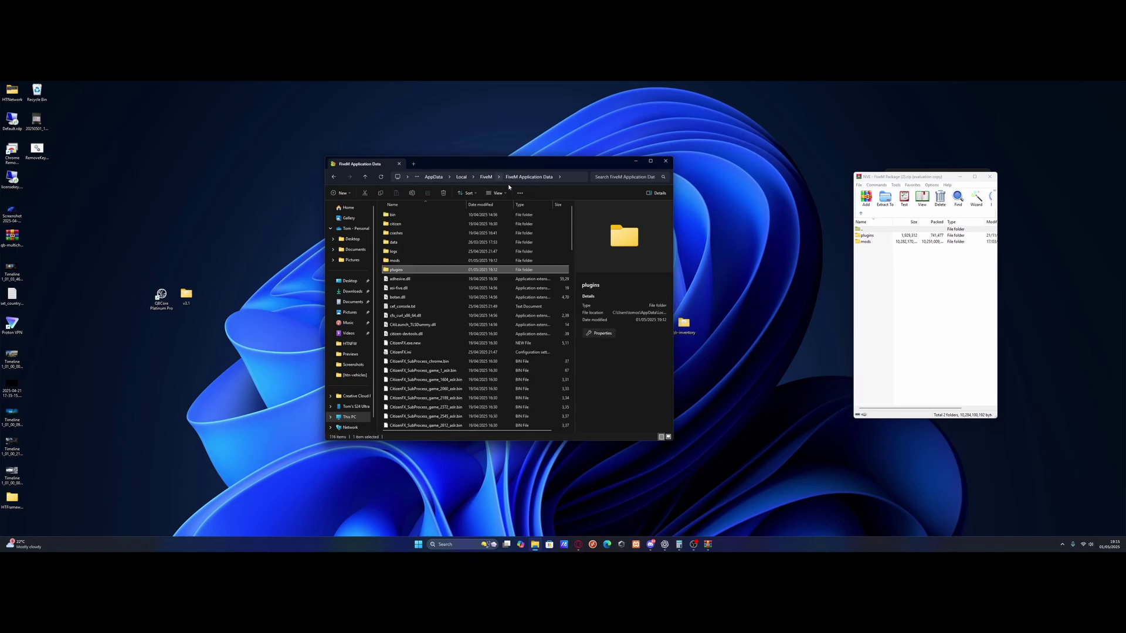
pyautogui.click(897, 291)
# - Drag Main Package's plugins and mods folders into FiveM Application Data, then go up a level
pyautogui.moveTo(884, 269); pyautogui.dragTo(391, 270)
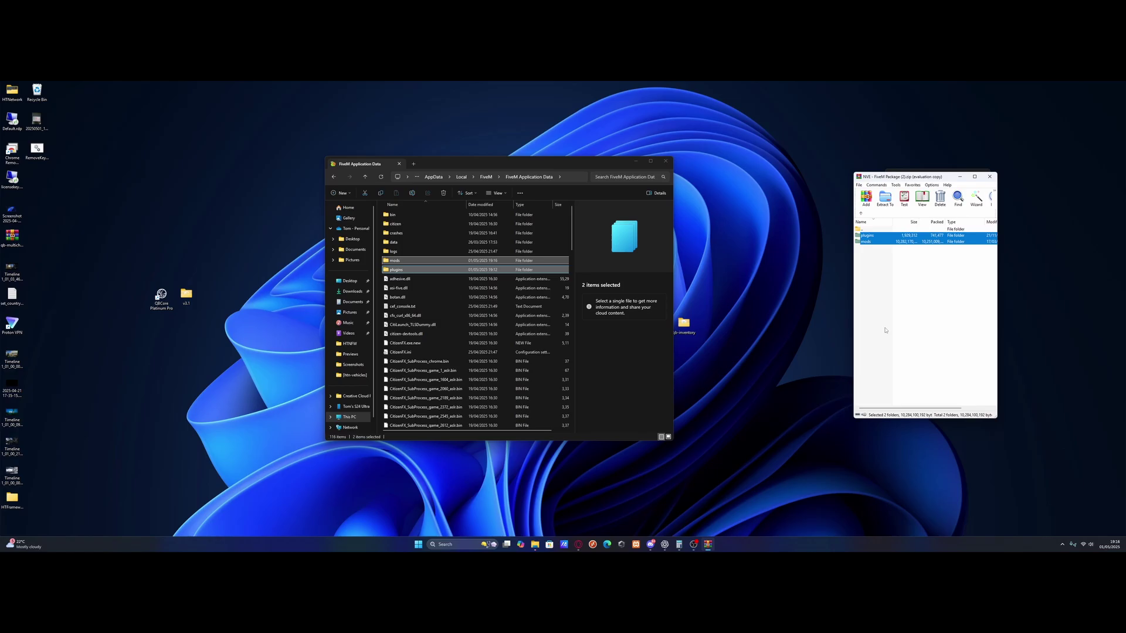
pyautogui.click(860, 214)
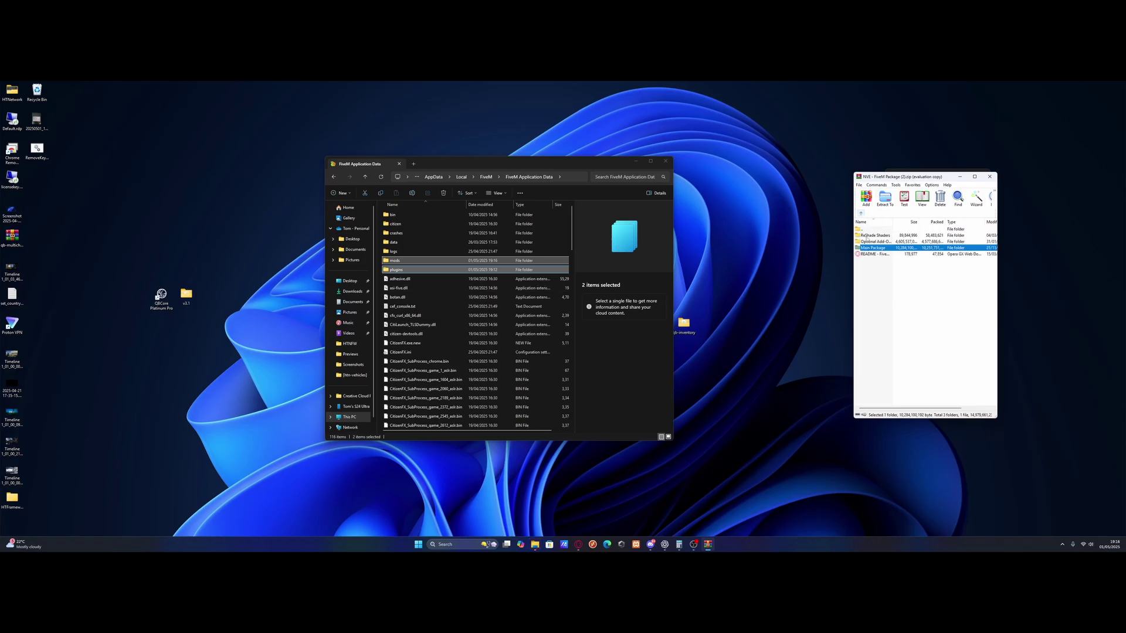
# - Copy all ReShade Shaders contents into FiveM's plugins folder, replacing the existing files
pyautogui.doubleClick(875, 235)
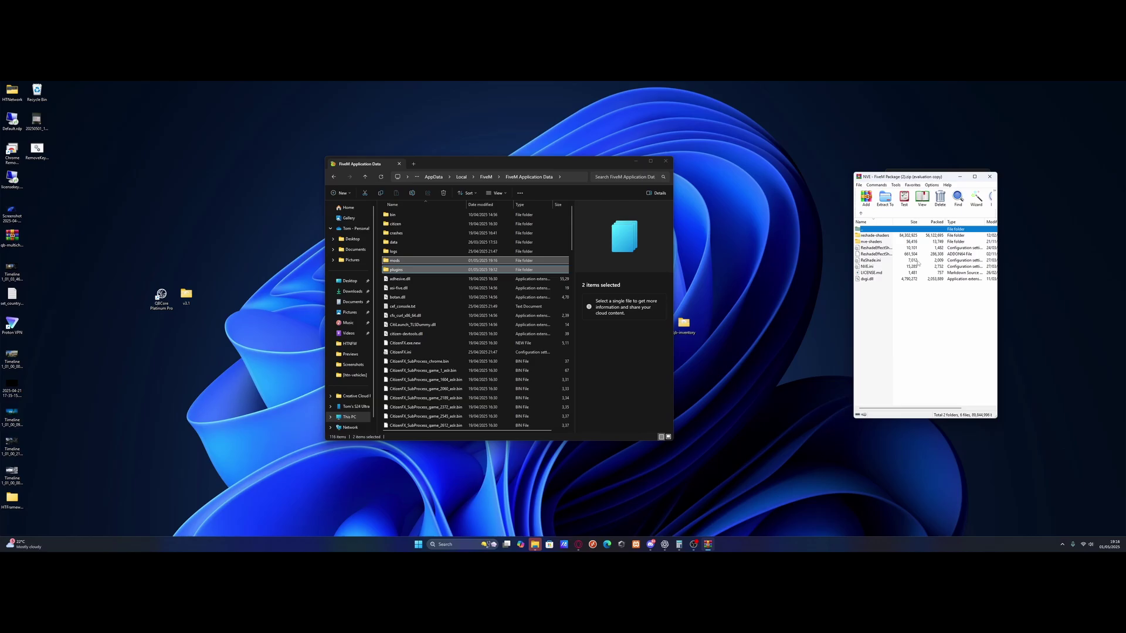
pyautogui.doubleClick(420, 270)
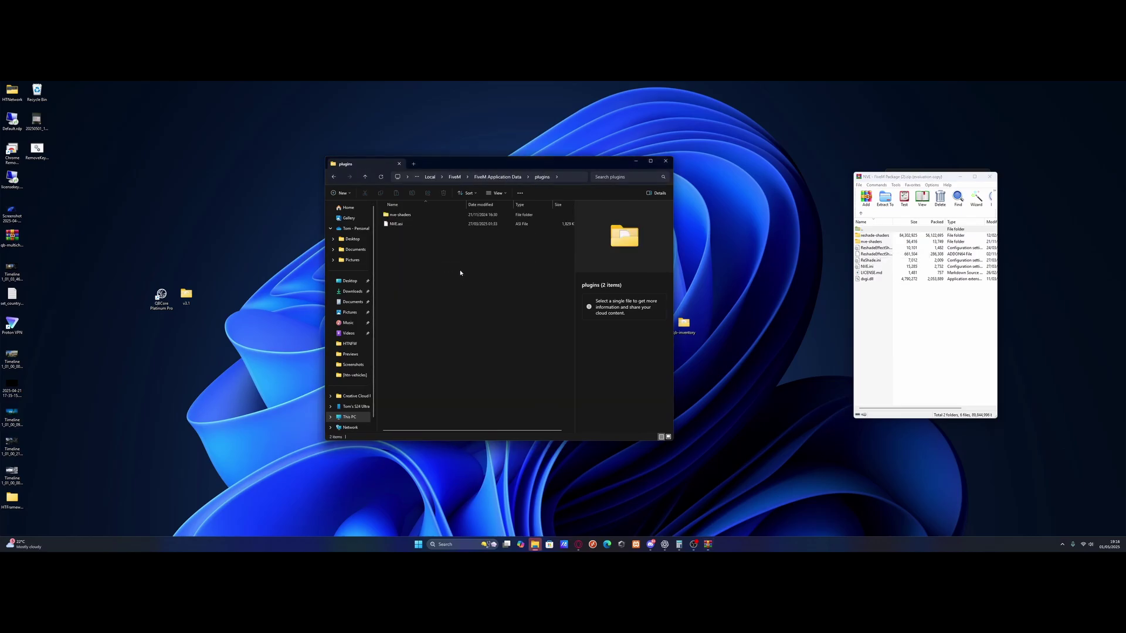
pyautogui.moveTo(925, 325); pyautogui.dragTo(452, 309)
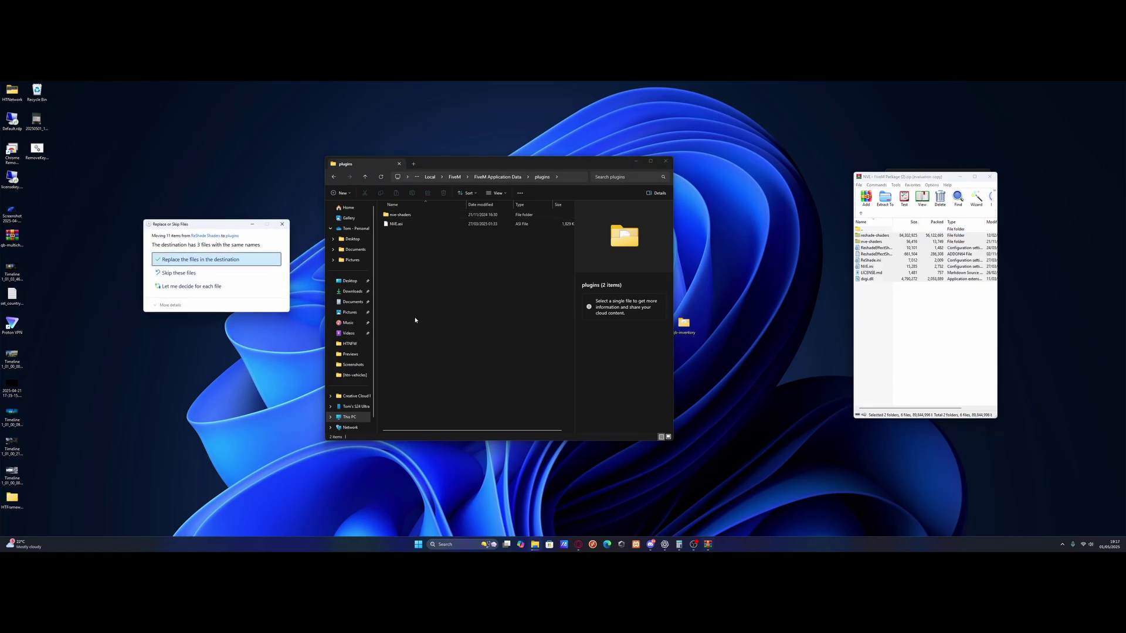
pyautogui.click(210, 259)
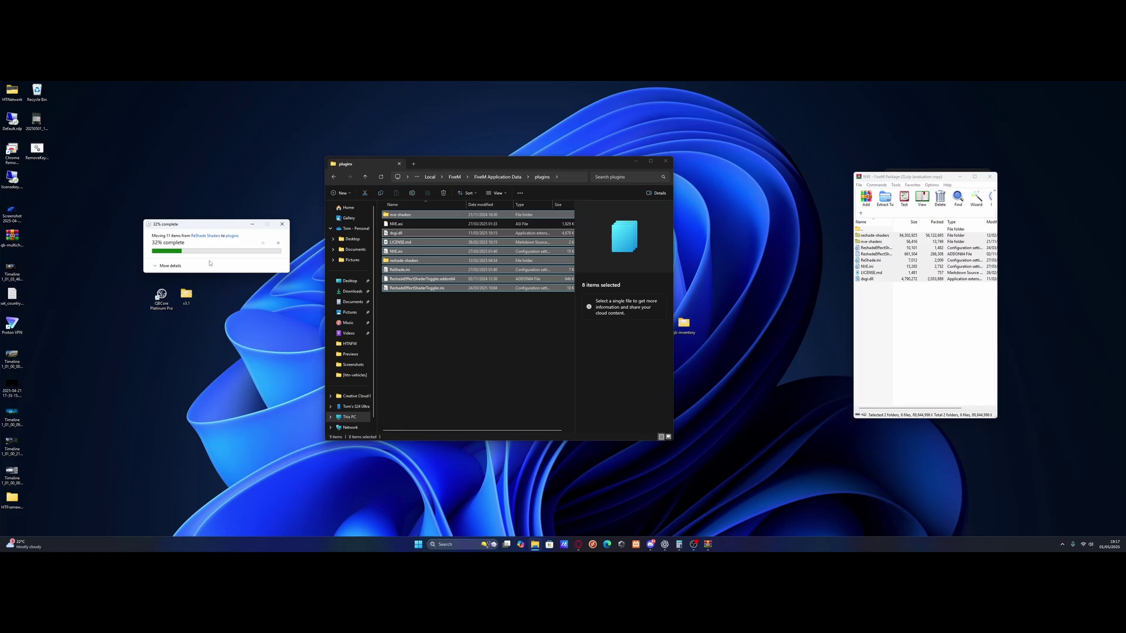
pyautogui.click(438, 326)
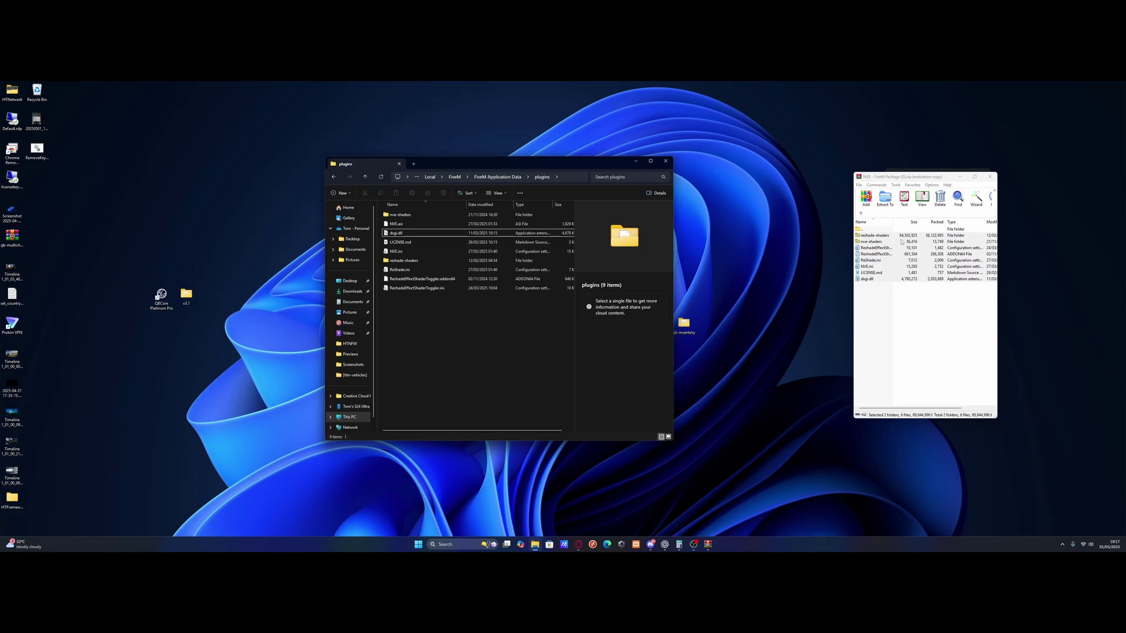
# - Open Optional Add-Ons and FiveM's mods folder, then copy the Extra Vegetation RPF into mods
pyautogui.click(861, 214)
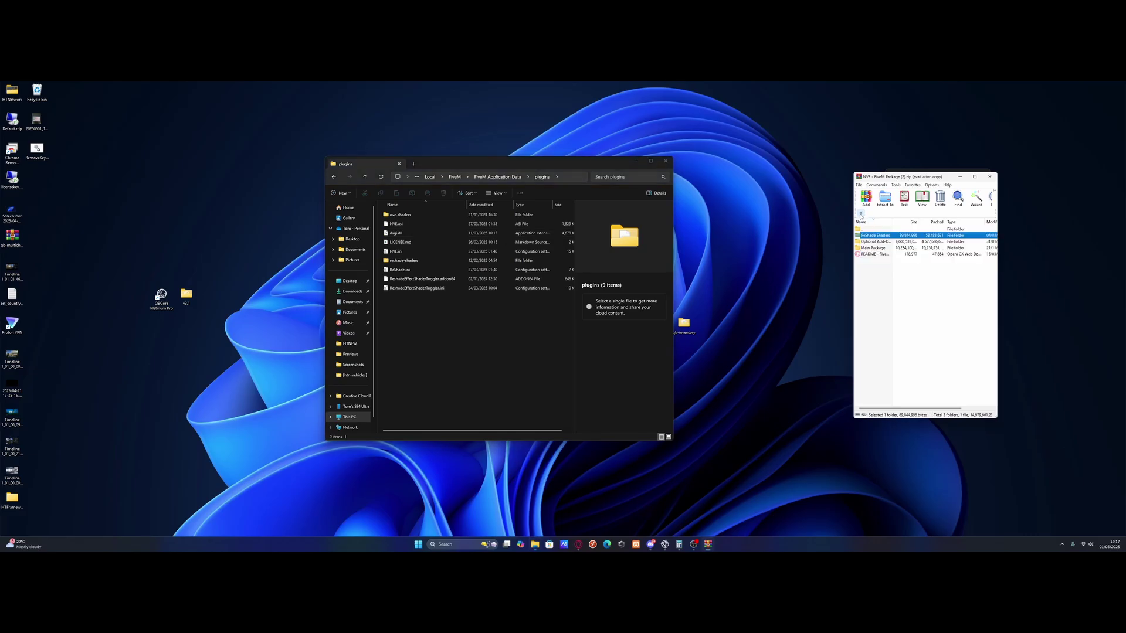
pyautogui.doubleClick(880, 241)
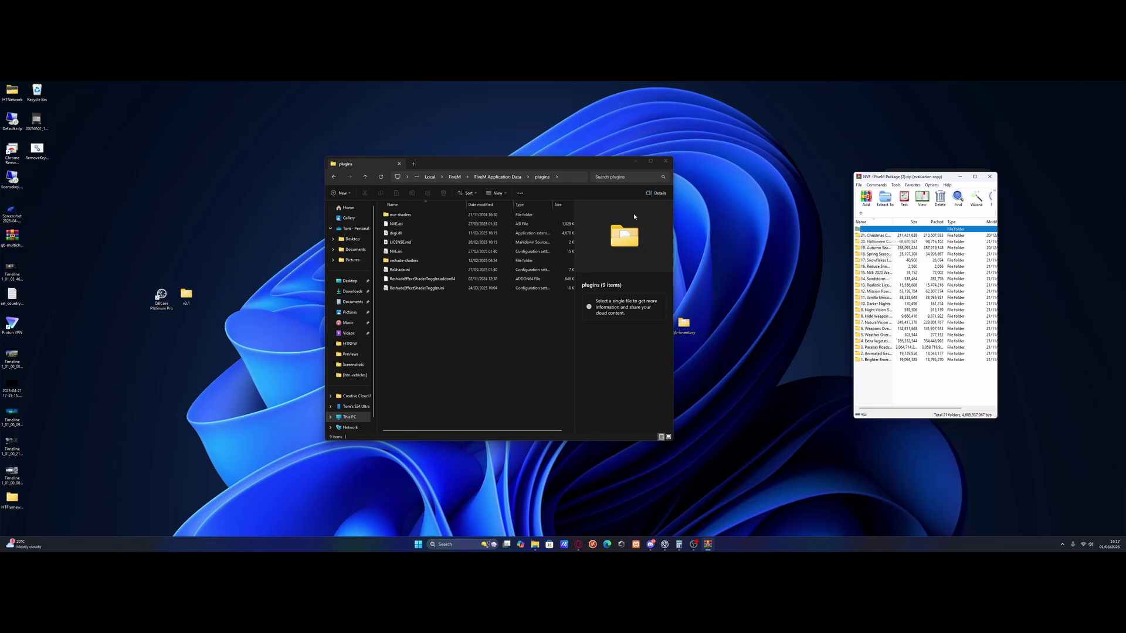
pyautogui.click(492, 177)
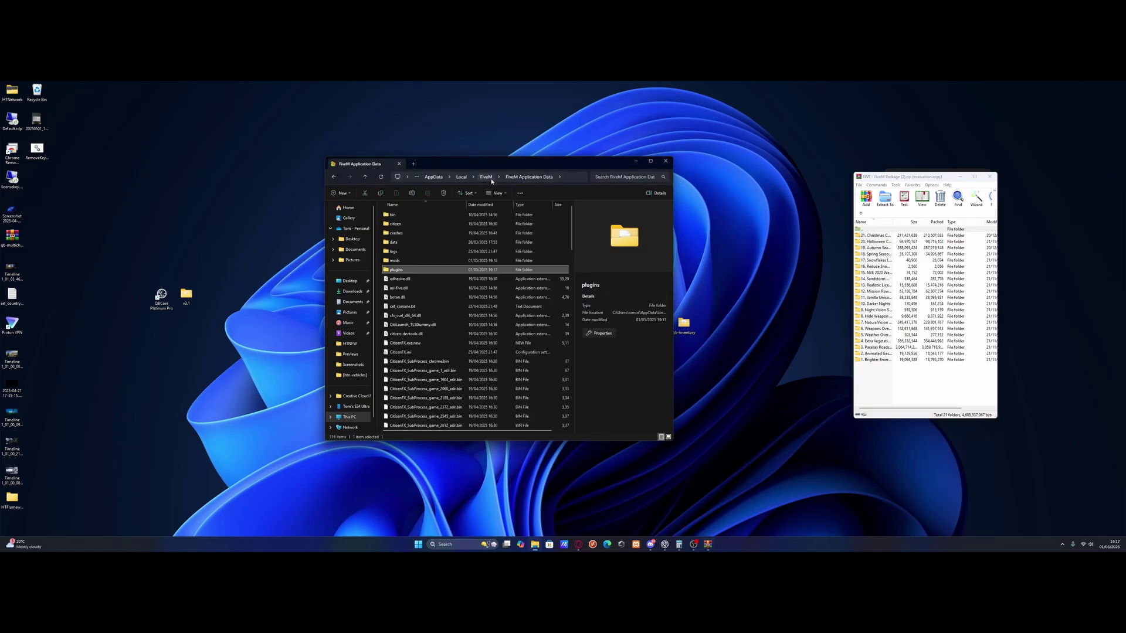
pyautogui.doubleClick(432, 261)
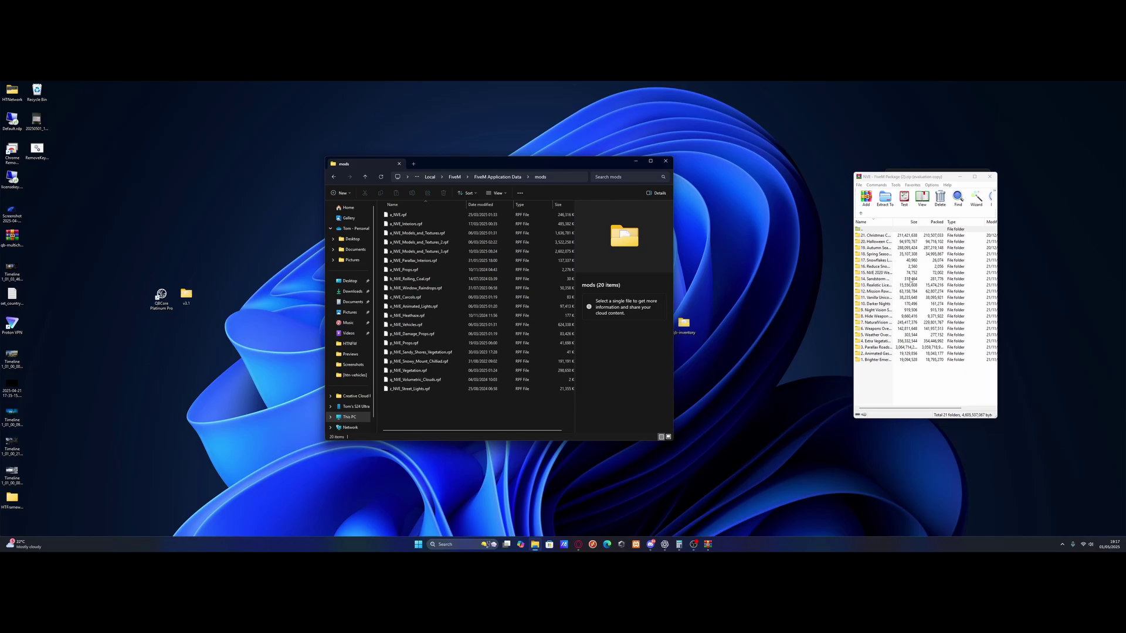
pyautogui.doubleClick(882, 260)
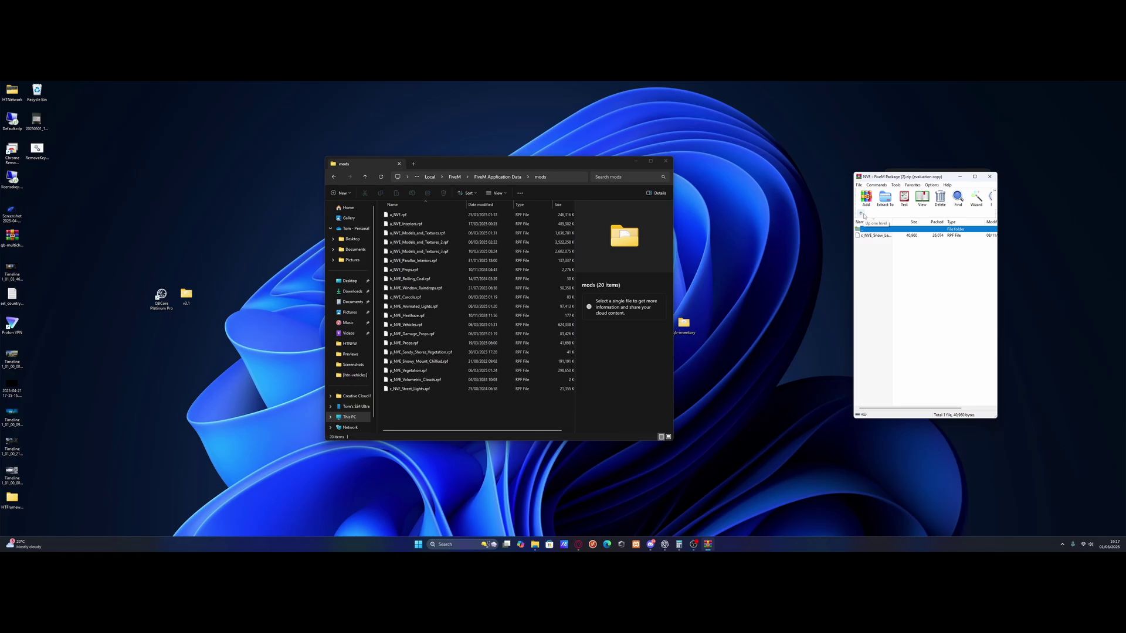
pyautogui.click(862, 214)
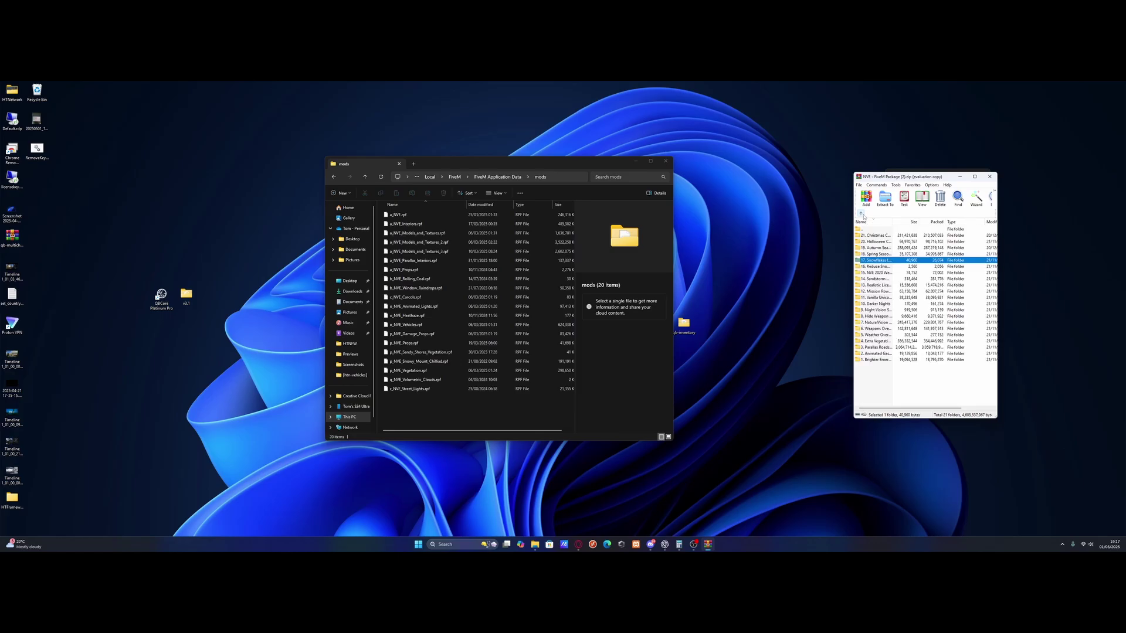
pyautogui.doubleClick(877, 341)
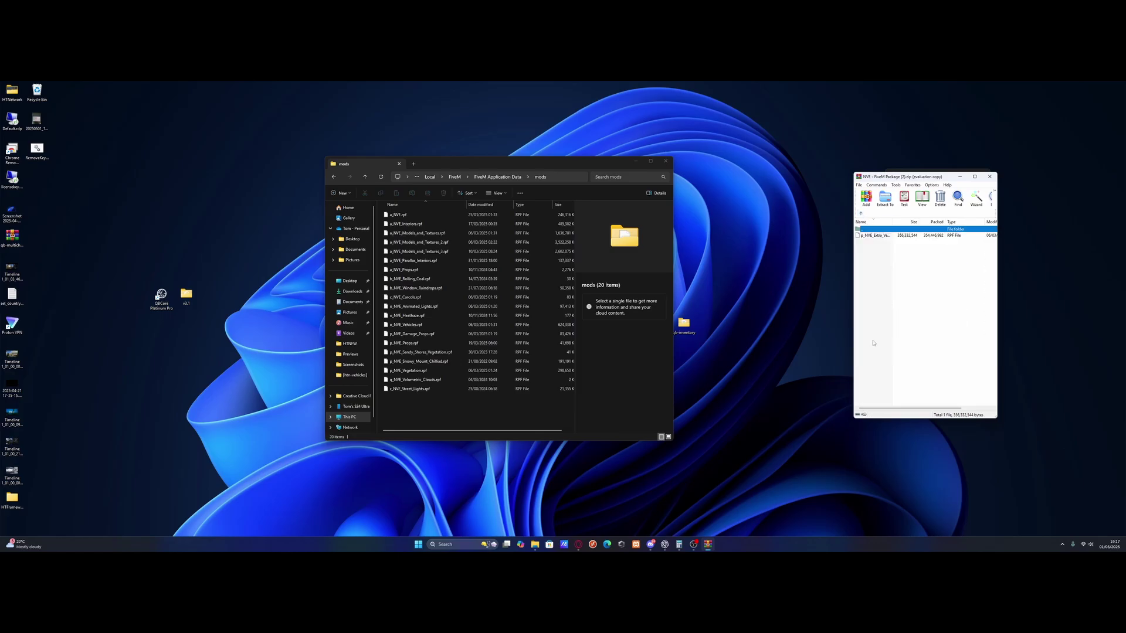
pyautogui.moveTo(870, 236); pyautogui.dragTo(474, 409)
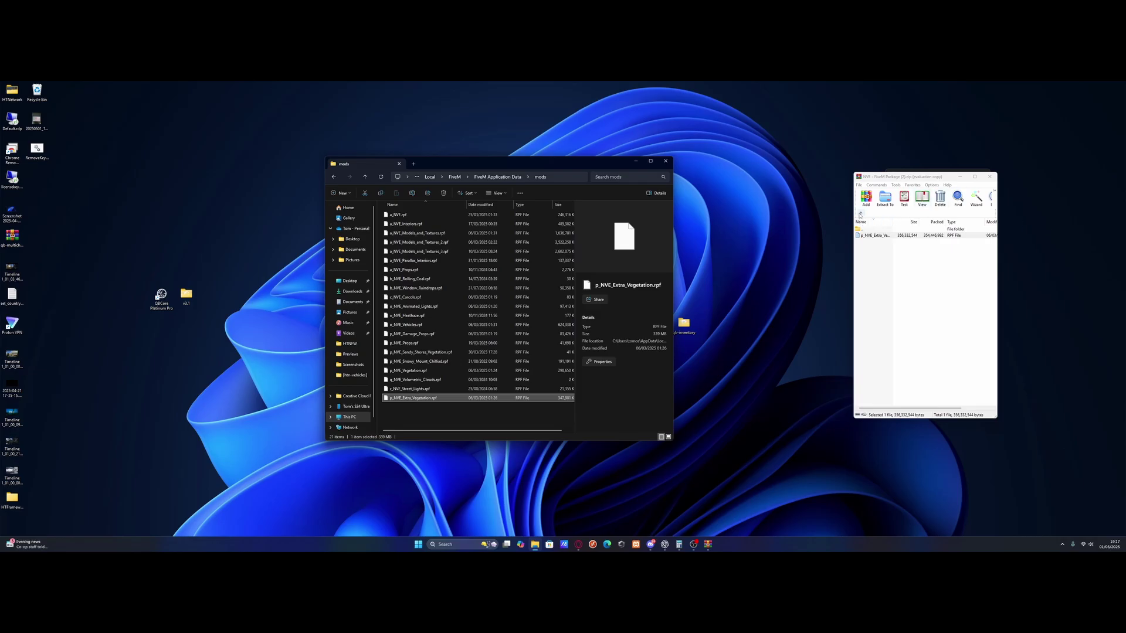
# - Copy the Parallax Roads and Pavement Overhaul and Weapons Overhaul Pack RPFs into mods
pyautogui.click(861, 214)
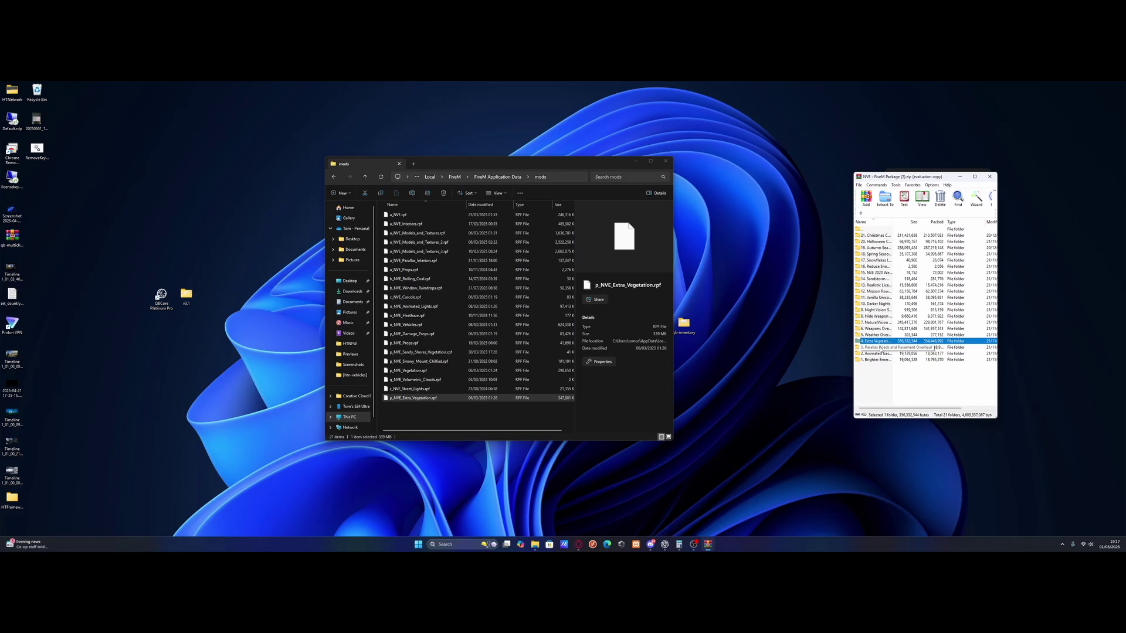
pyautogui.doubleClick(880, 349)
pyautogui.click(907, 236)
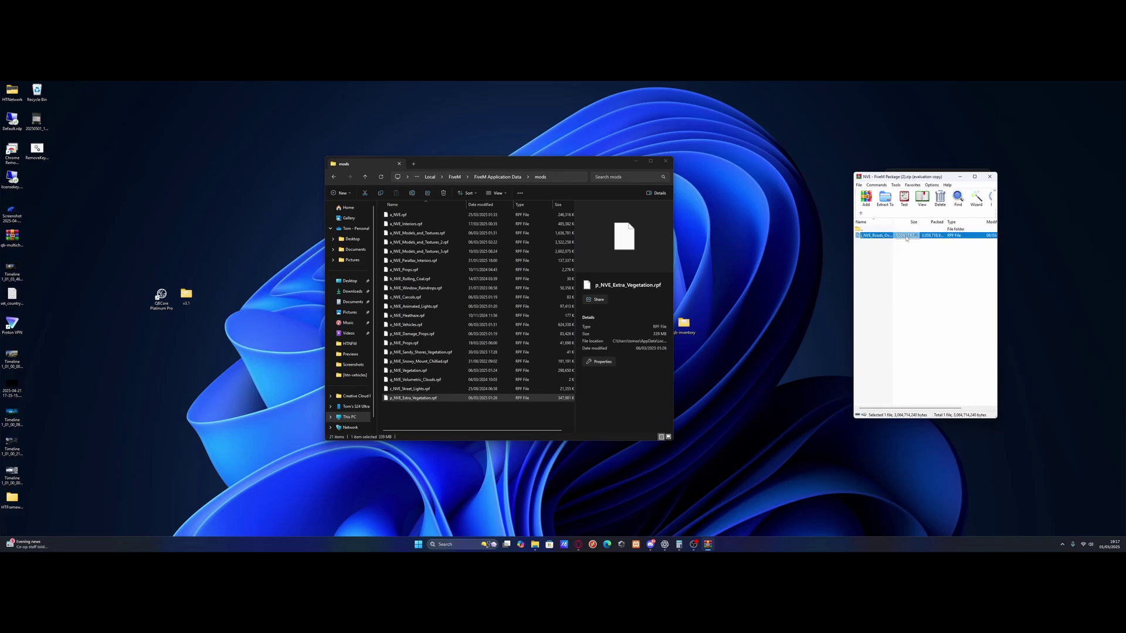
pyautogui.moveTo(894, 237); pyautogui.dragTo(505, 385)
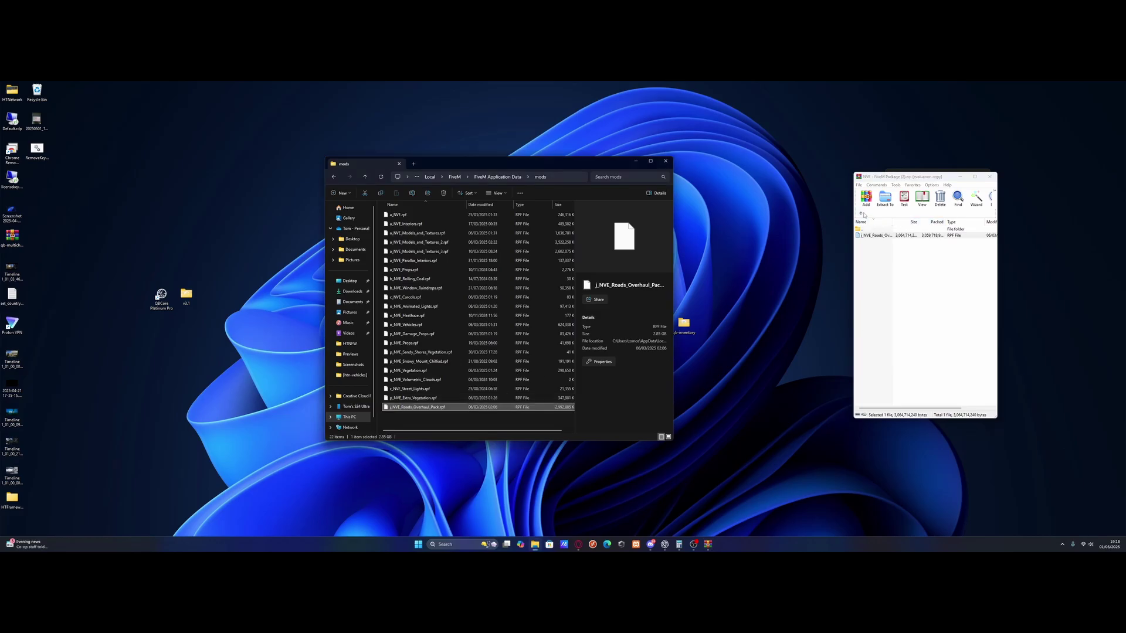
pyautogui.click(863, 212)
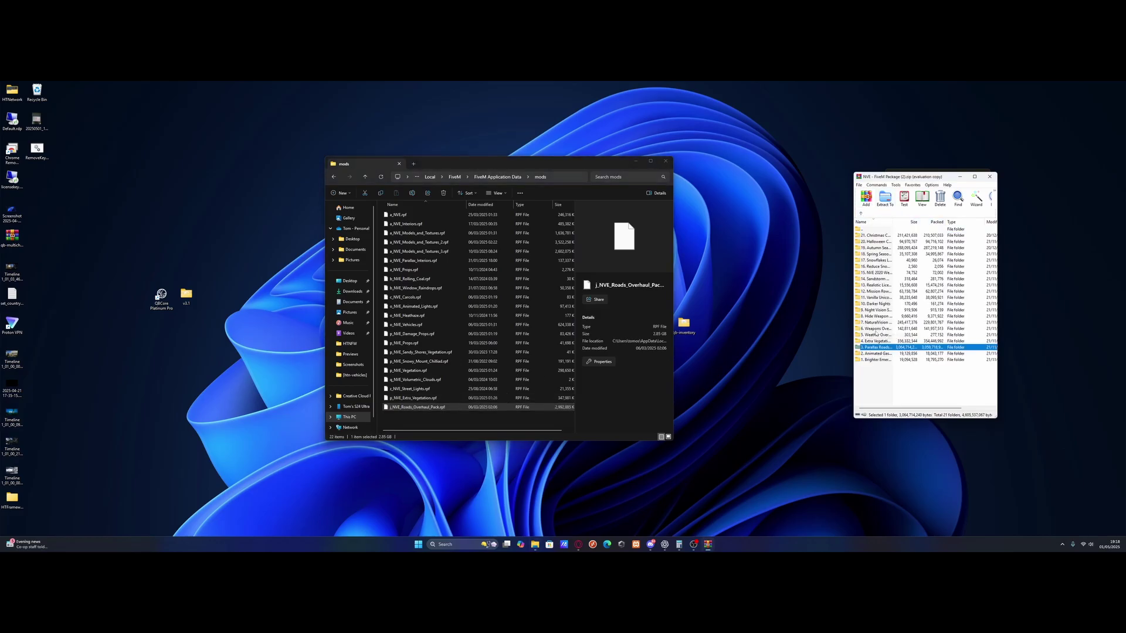
pyautogui.doubleClick(883, 329)
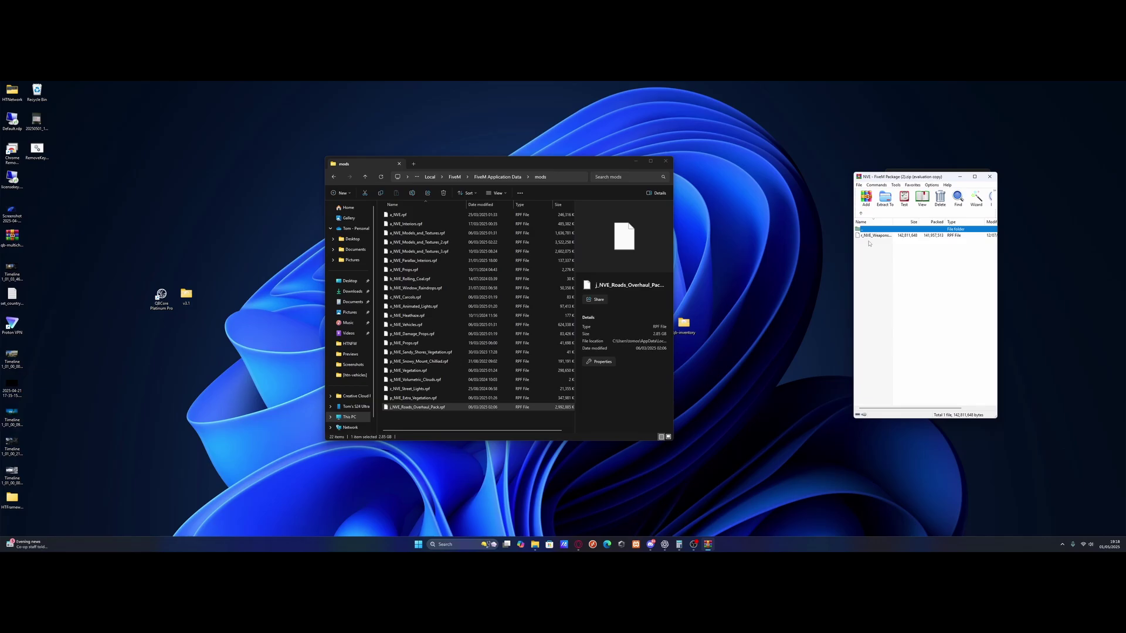
pyautogui.click(899, 236)
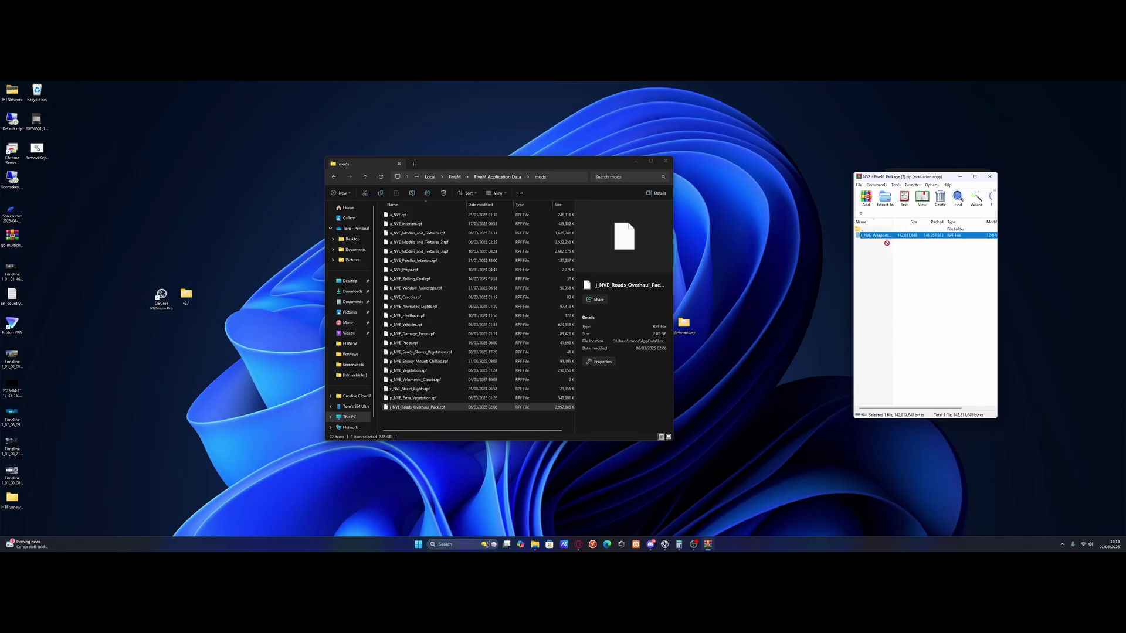
pyautogui.moveTo(886, 243); pyautogui.dragTo(455, 423)
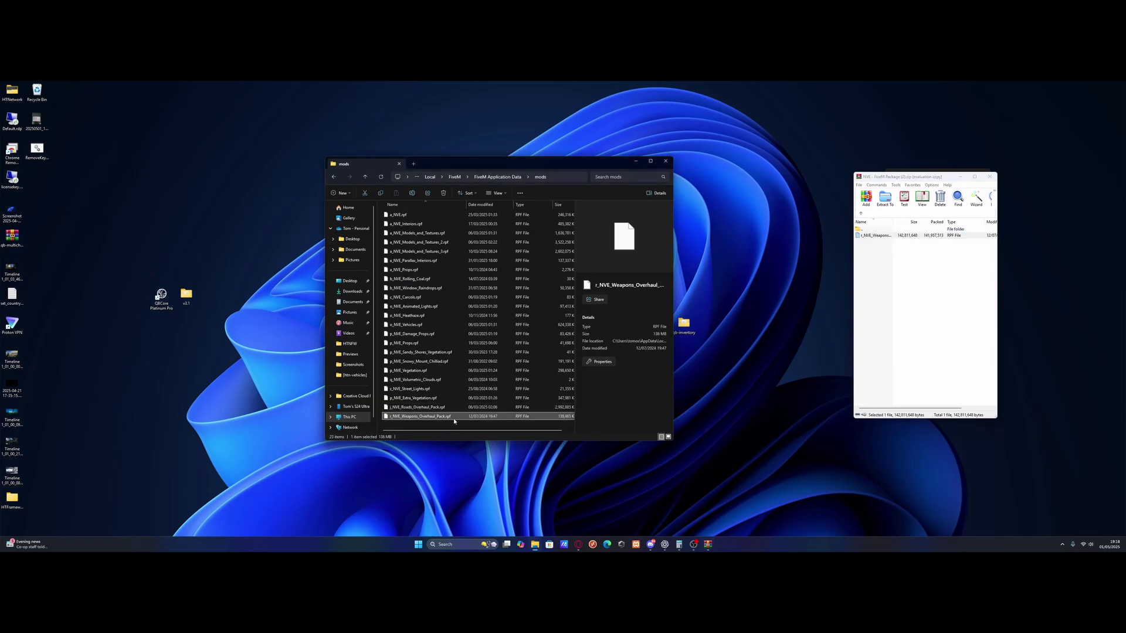
# - Copy the Hide Weapon reticle and Realistic License Plates RPFs into the mods folder
pyautogui.click(861, 214)
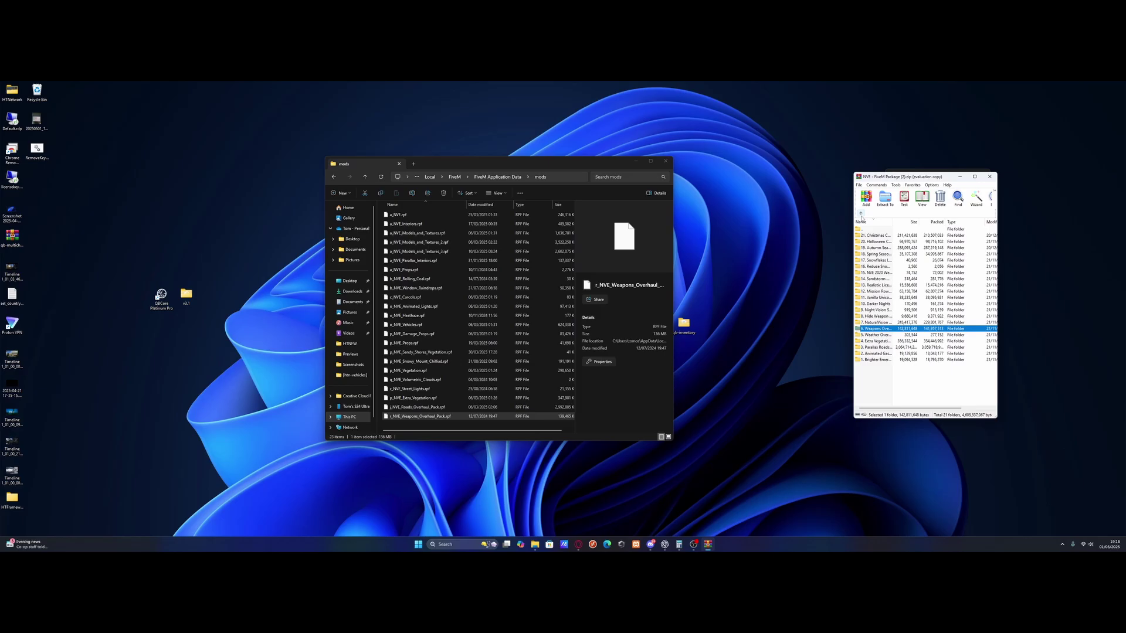
pyautogui.doubleClick(887, 323)
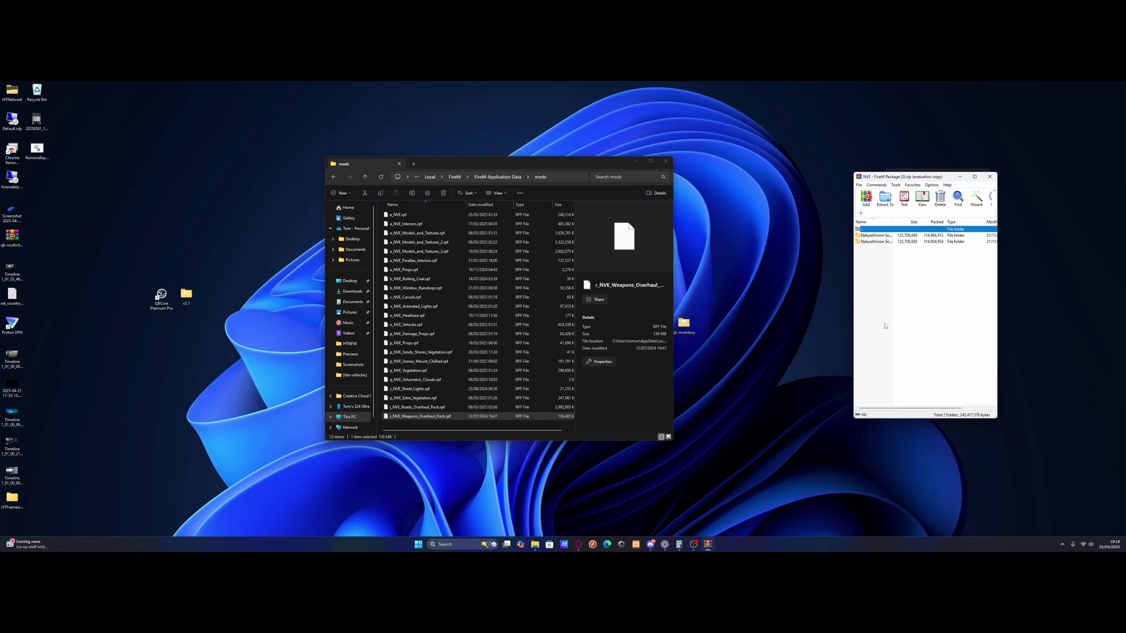
pyautogui.click(861, 215)
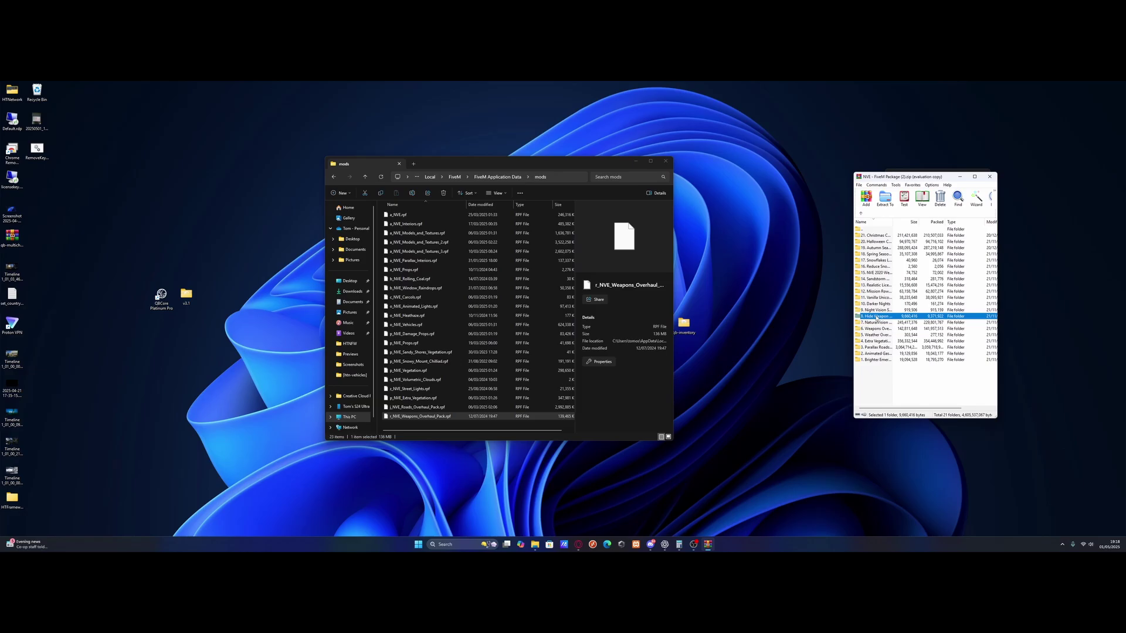
pyautogui.doubleClick(876, 316)
pyautogui.click(878, 236)
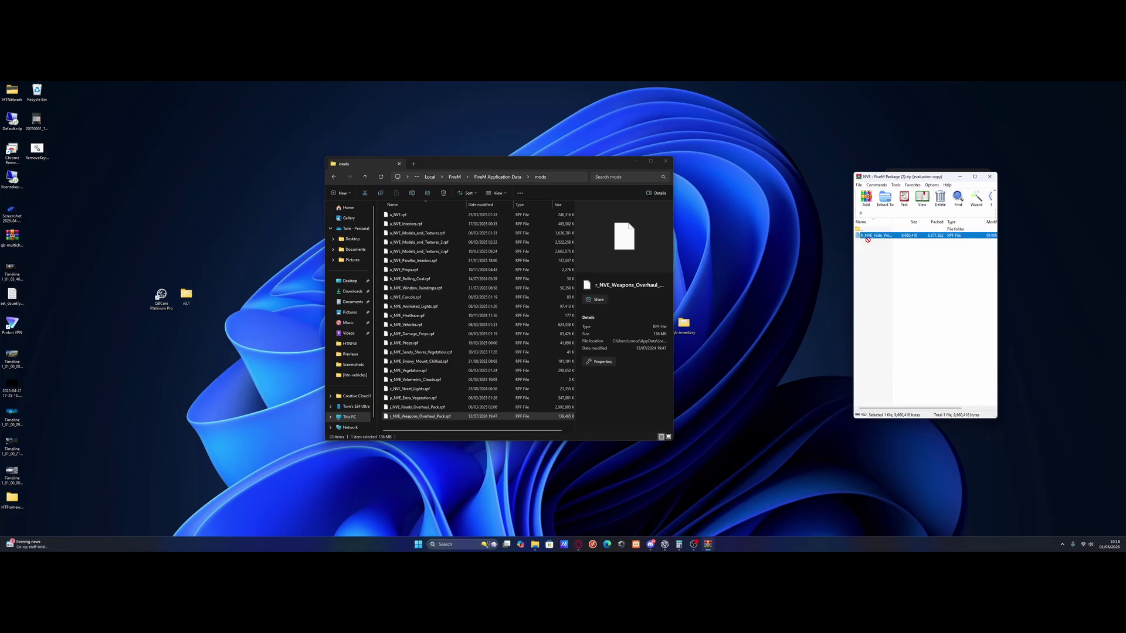
pyautogui.moveTo(868, 240); pyautogui.dragTo(417, 425)
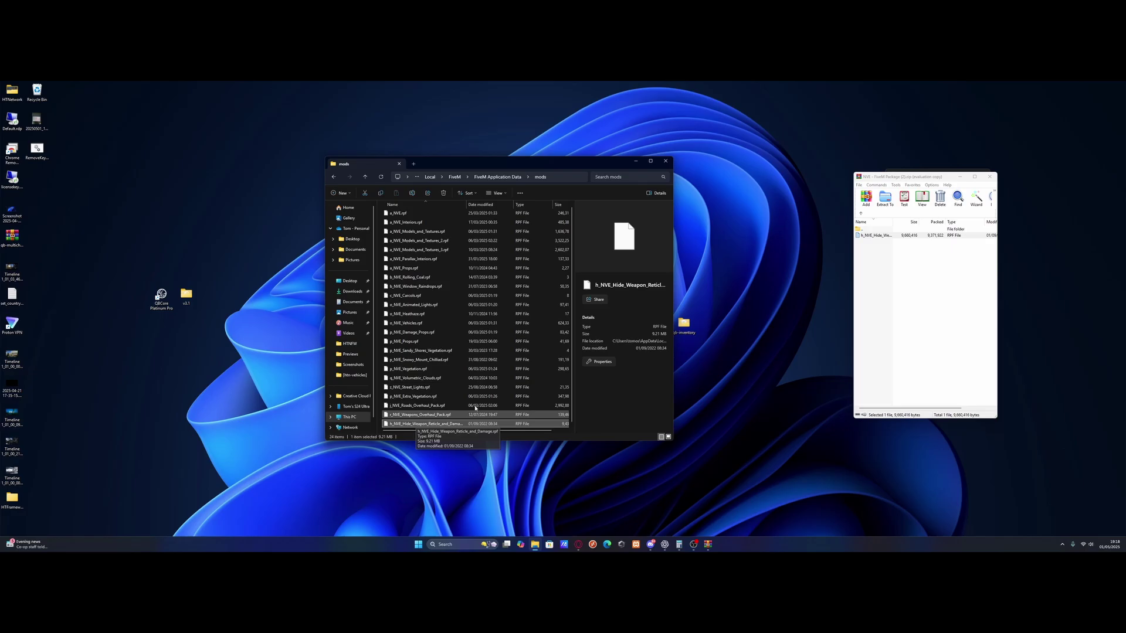
pyautogui.click(929, 268)
pyautogui.press('BackSpace')
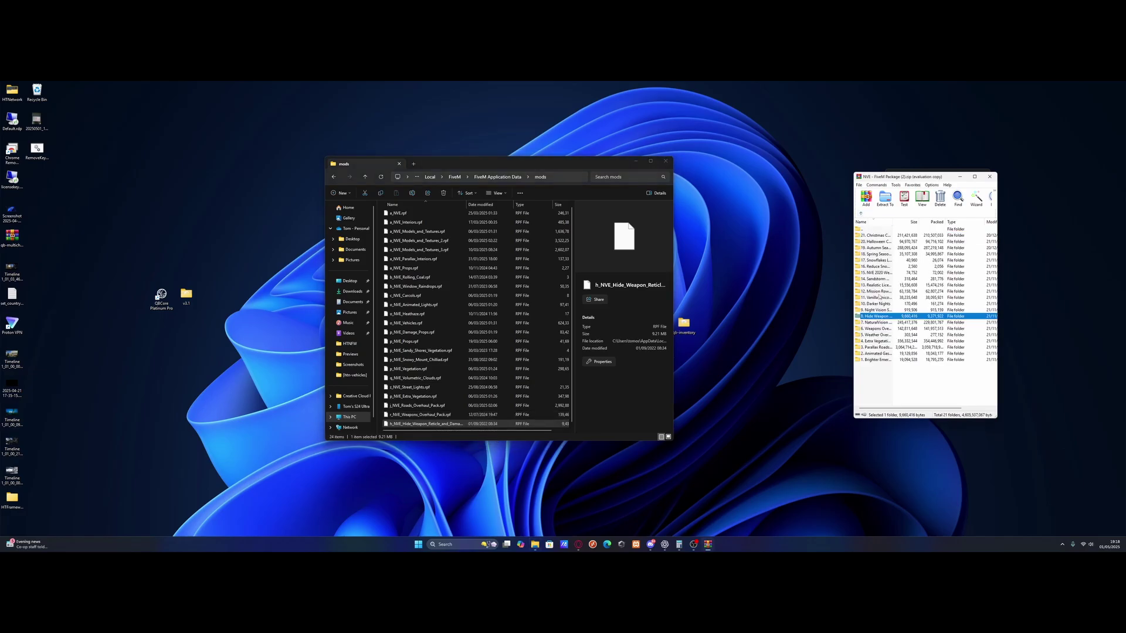
pyautogui.doubleClick(875, 285)
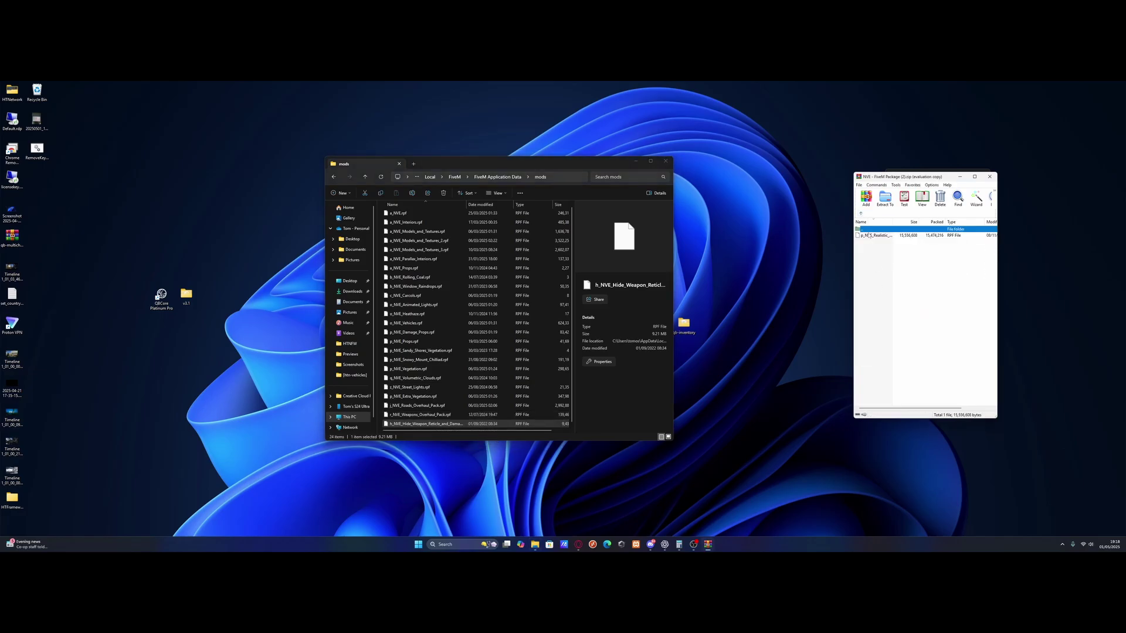
pyautogui.moveTo(869, 235); pyautogui.dragTo(453, 414)
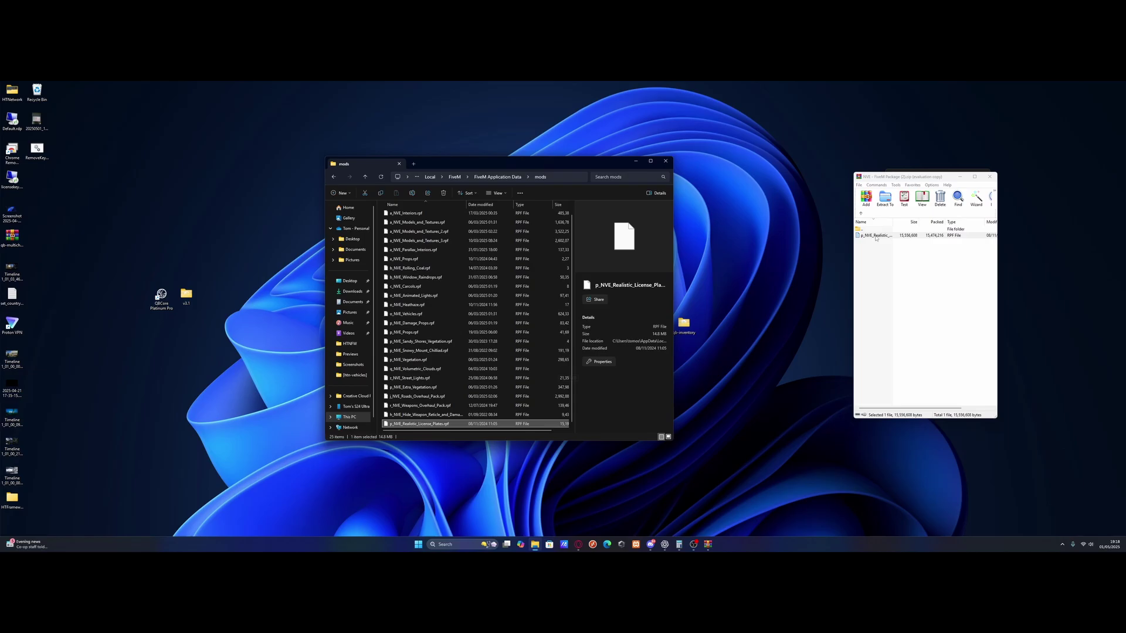
pyautogui.click(861, 214)
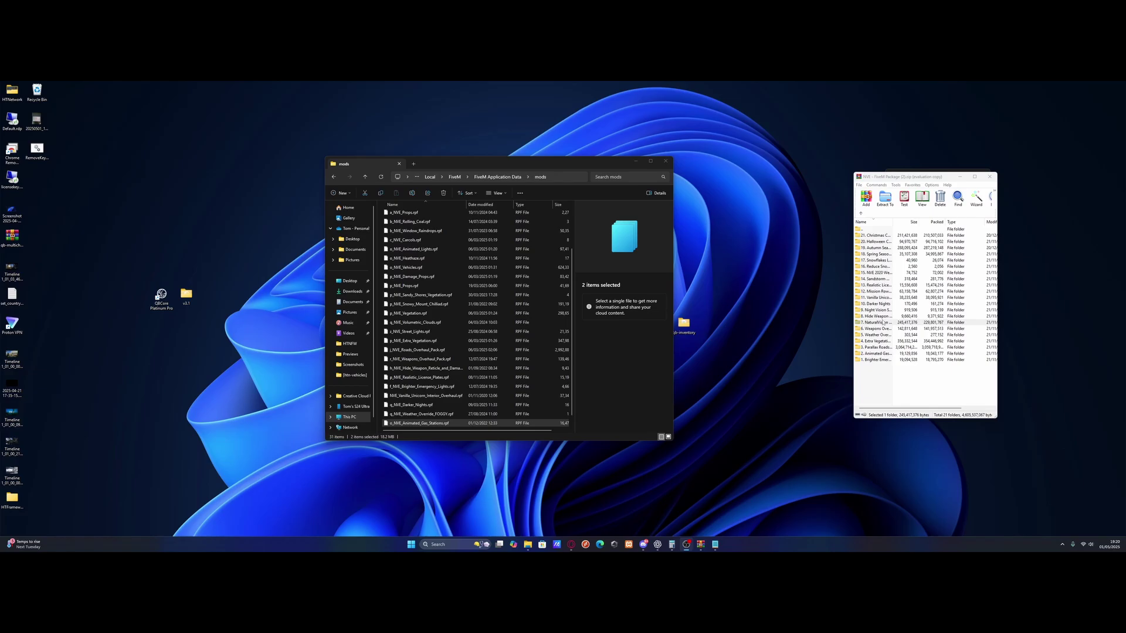
# - Copy r_NVE_Weapon_Sound_Data.rpf from the Sounds Pack's first subfolder into mods
pyautogui.click(885, 324)
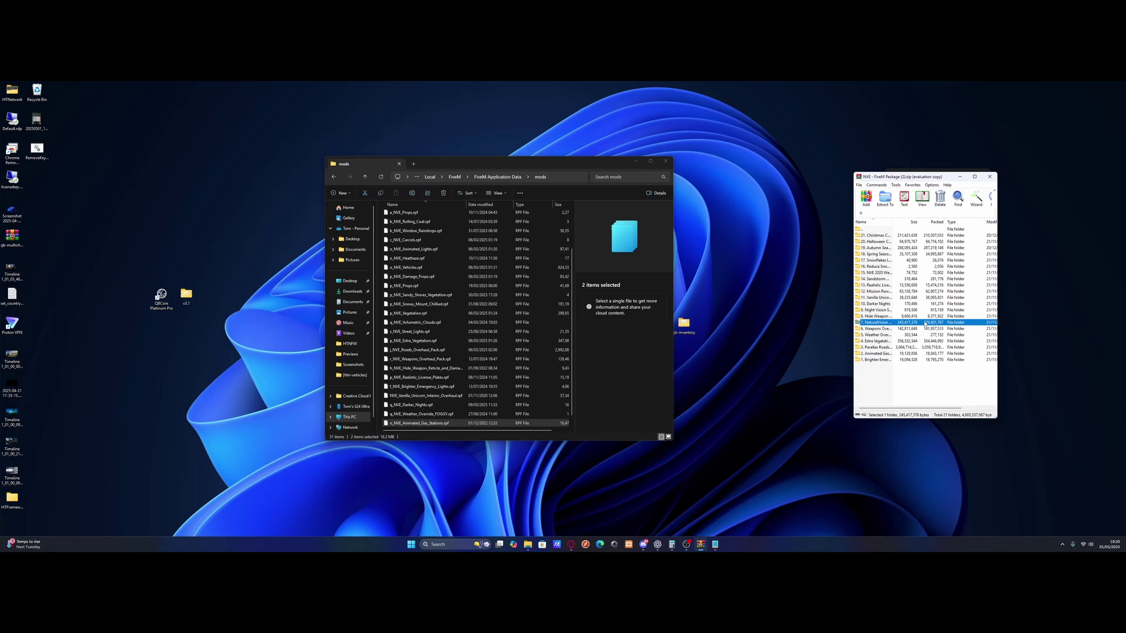
pyautogui.doubleClick(904, 324)
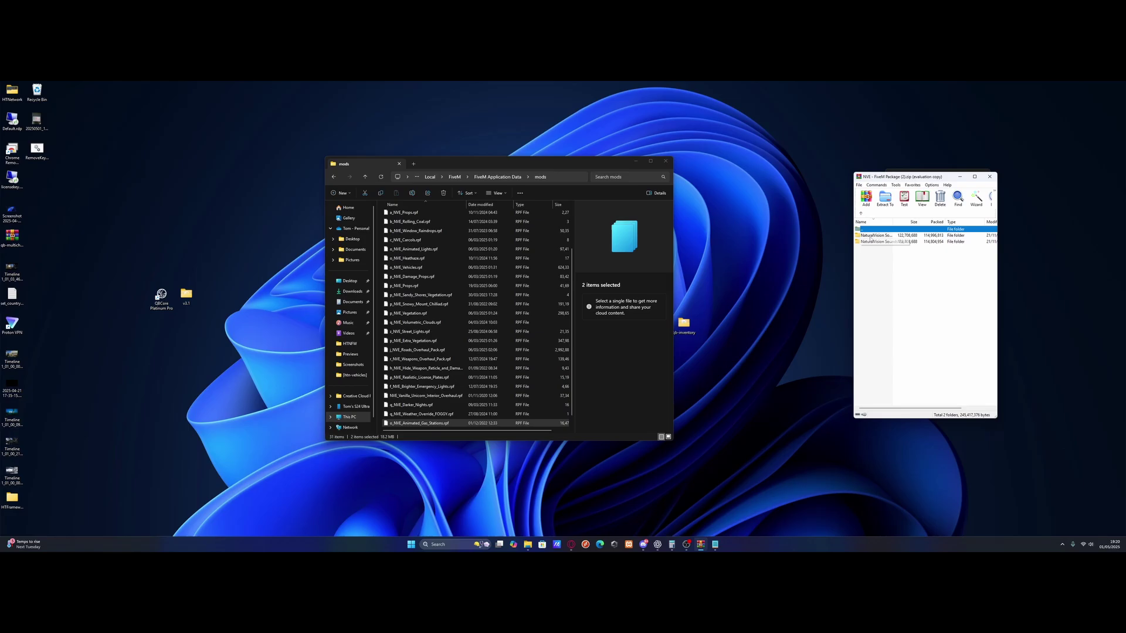
pyautogui.doubleClick(873, 235)
pyautogui.click(887, 273)
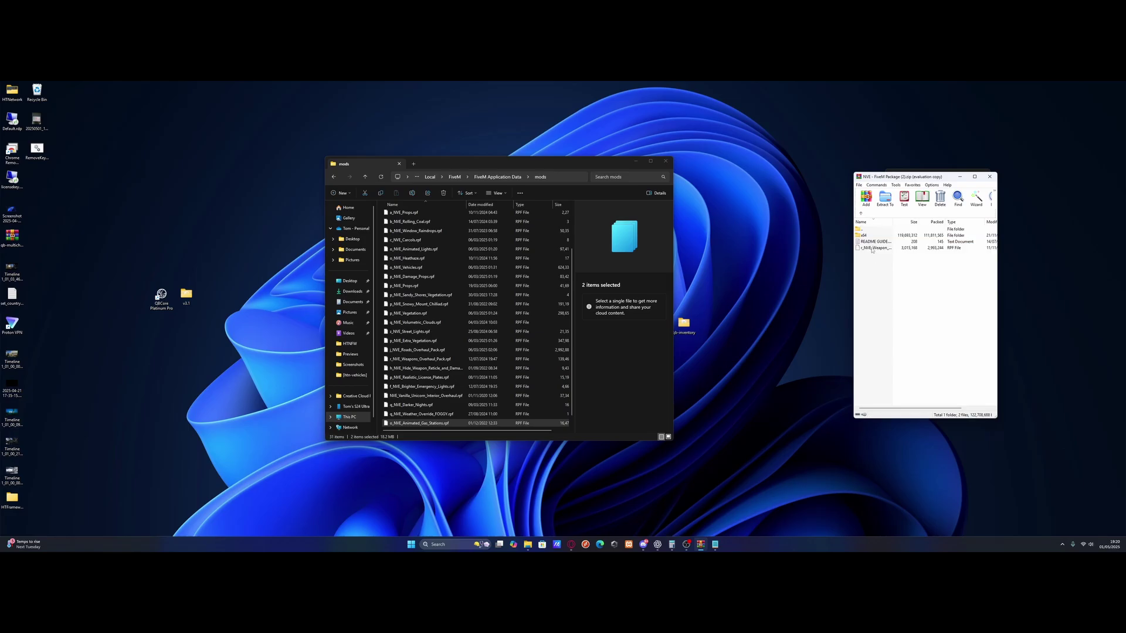
pyautogui.moveTo(892, 251); pyautogui.dragTo(442, 379)
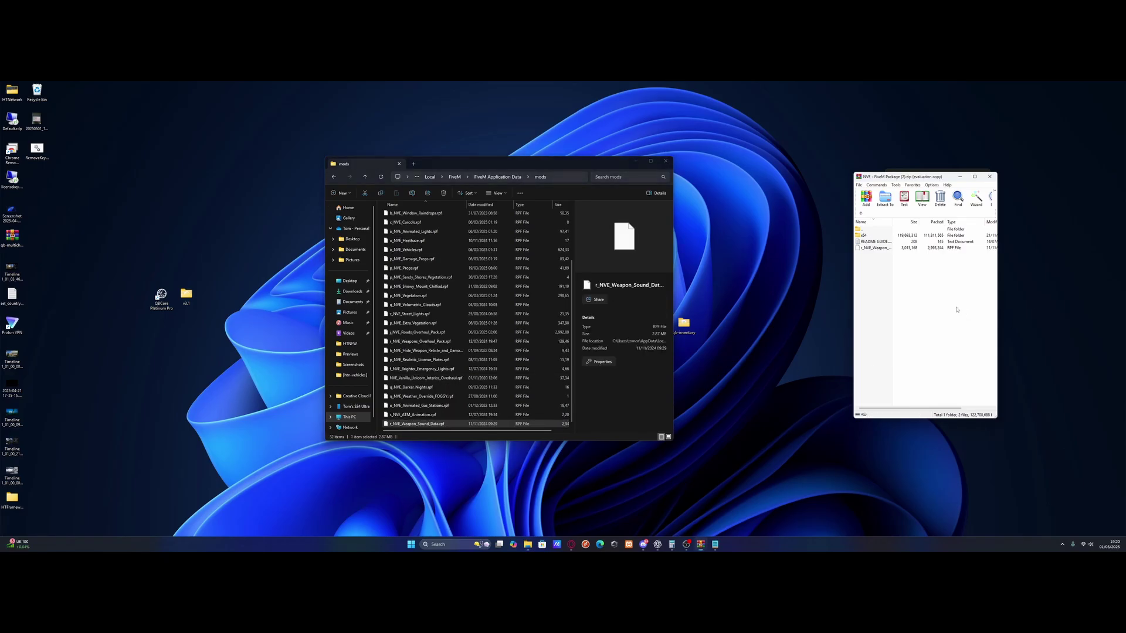
# - Browse from This PC to C:\Program Files (x86)\Steam\steamapps\common\Grand Theft Auto V
pyautogui.click(869, 237)
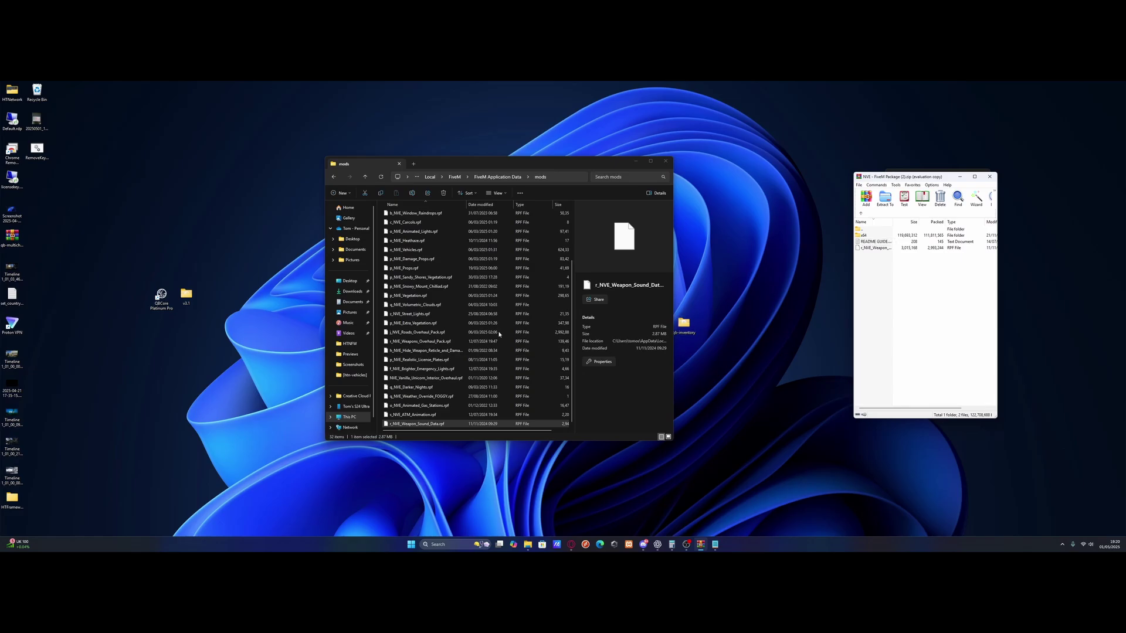
pyautogui.scroll(-1, 349, 346)
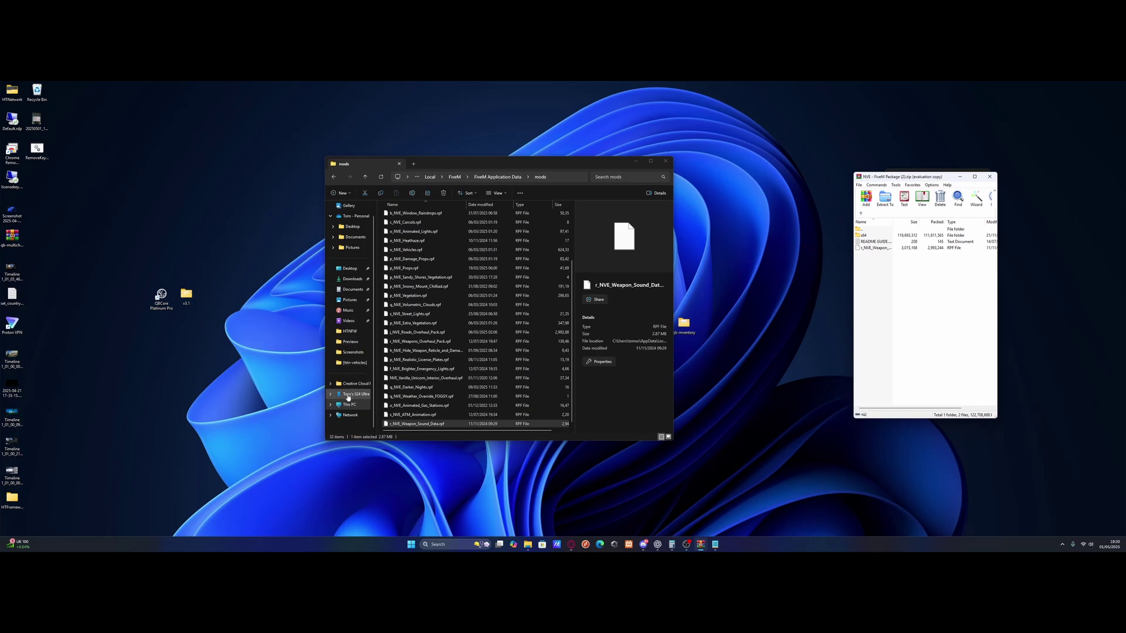
pyautogui.click(349, 404)
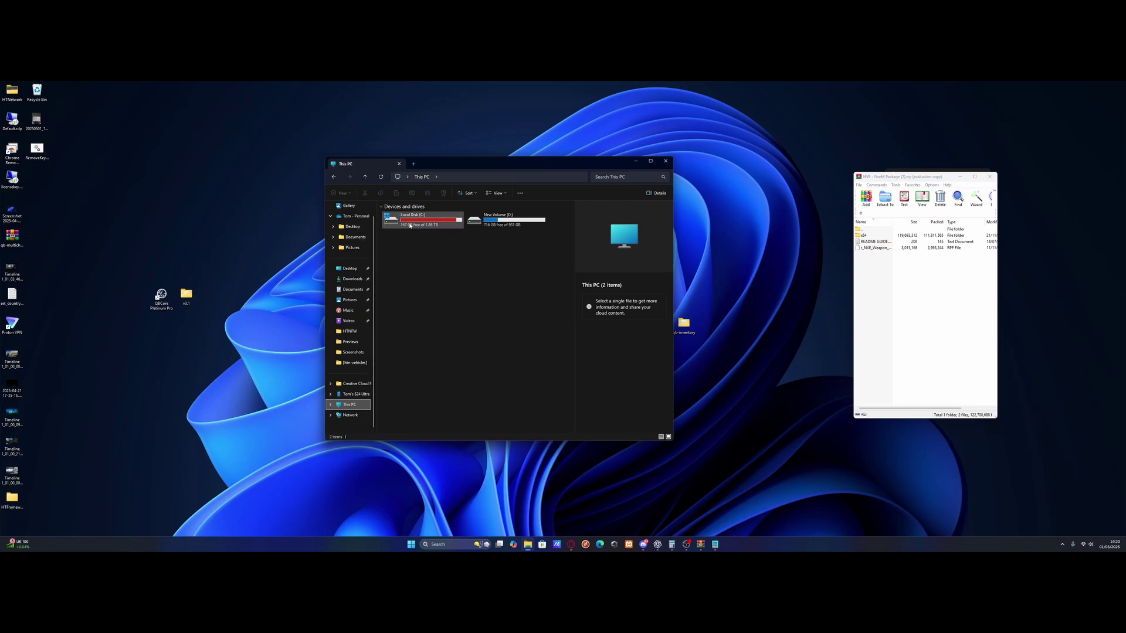
pyautogui.doubleClick(410, 226)
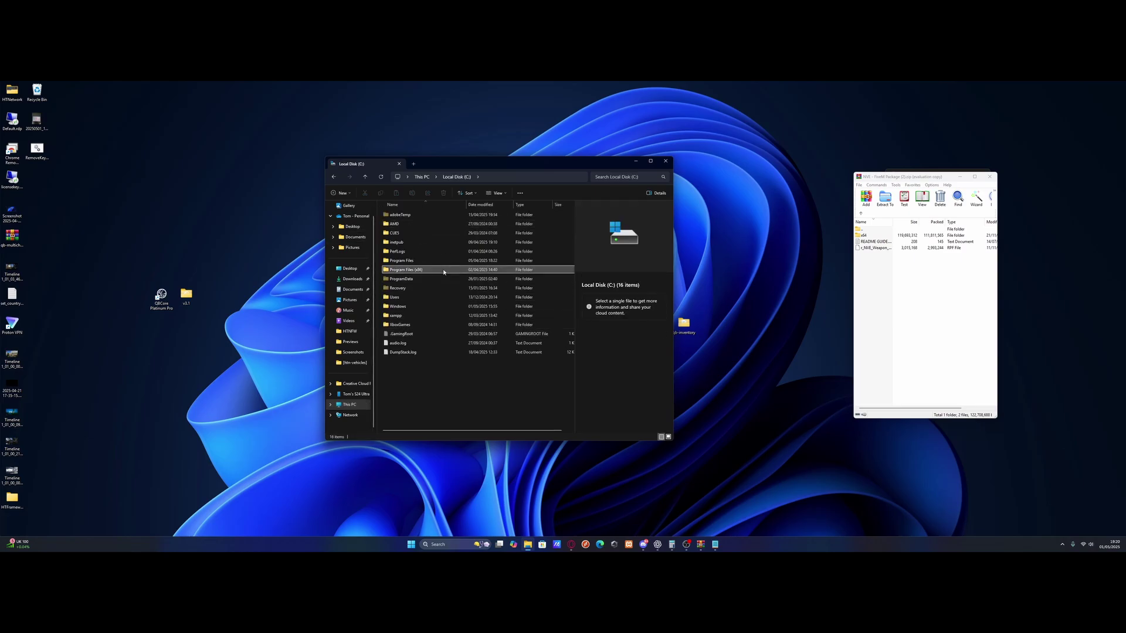
pyautogui.doubleClick(444, 270)
pyautogui.scroll(-1, 506, 300)
pyautogui.doubleClick(507, 369)
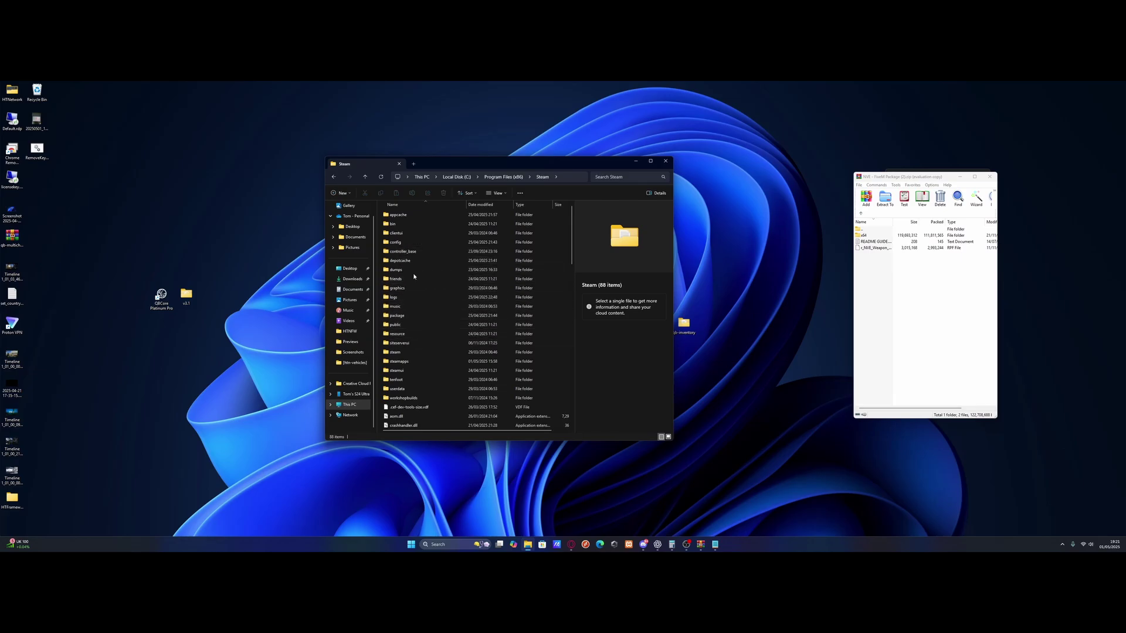
pyautogui.doubleClick(434, 362)
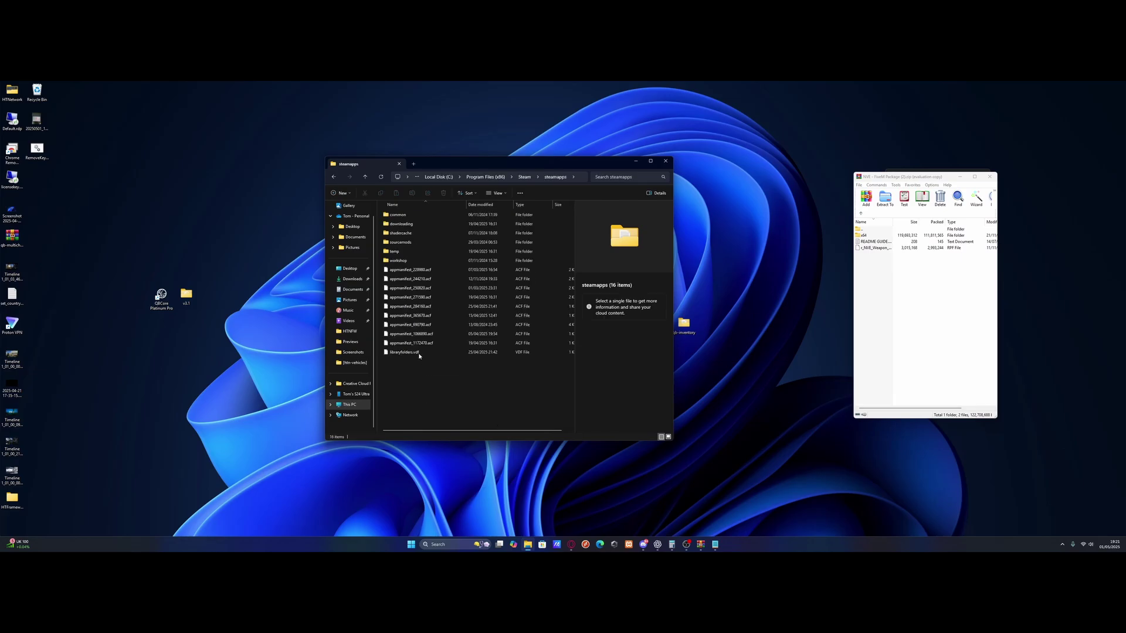
pyautogui.doubleClick(405, 215)
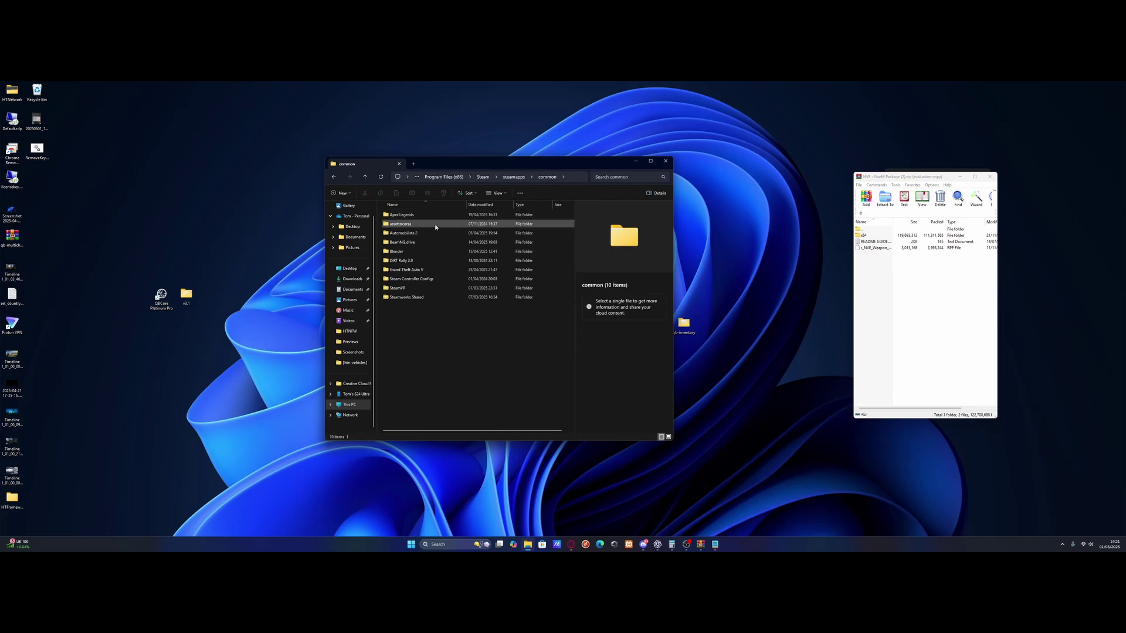
pyautogui.doubleClick(446, 272)
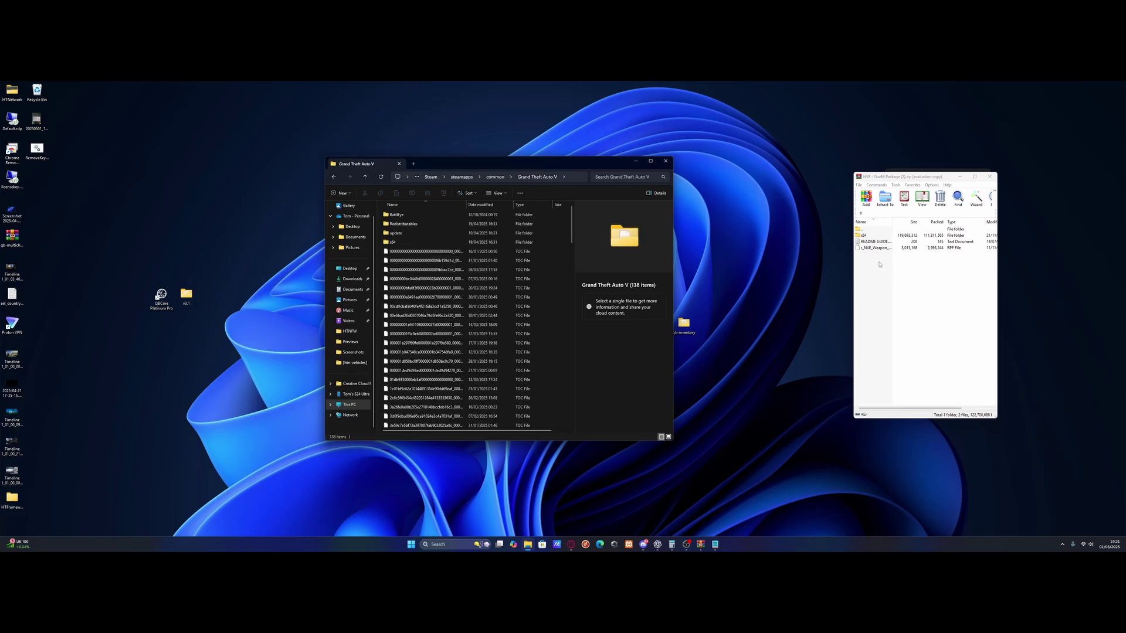
# - Copy the Sounds Pack's x64 folder into Grand Theft Auto V, replacing the destination files
pyautogui.click(871, 236)
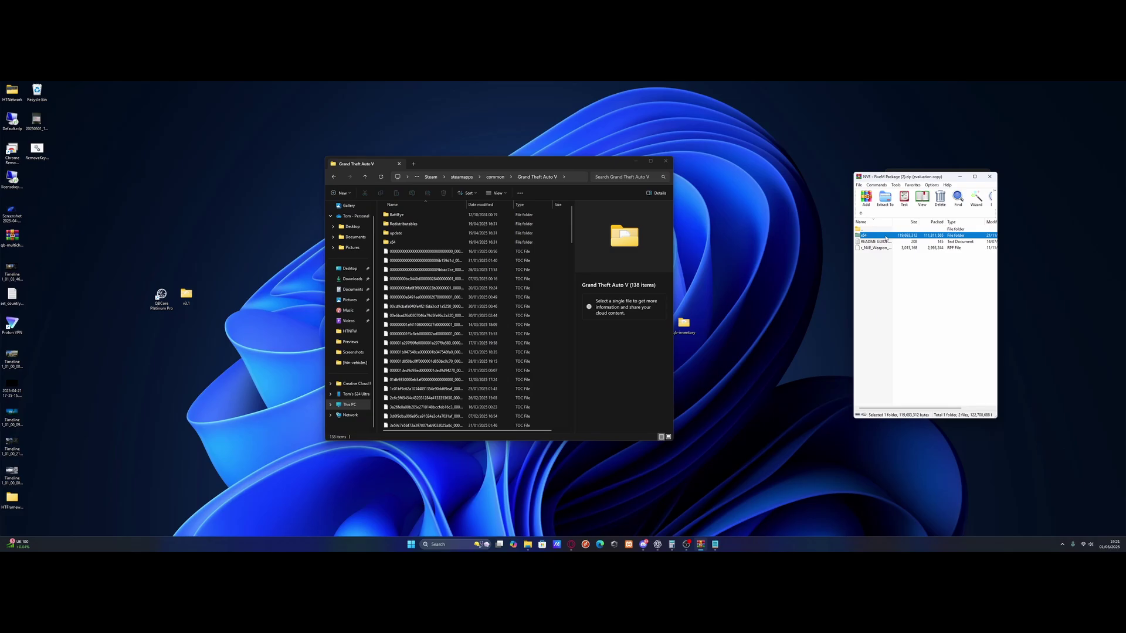
pyautogui.moveTo(885, 238); pyautogui.dragTo(568, 287)
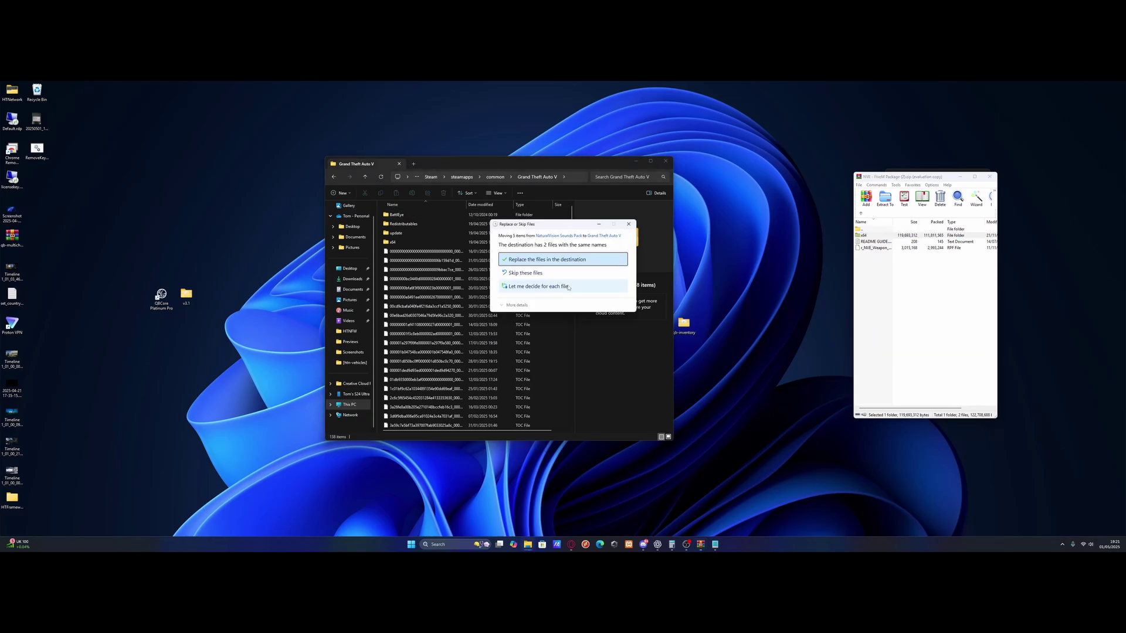
pyautogui.click(539, 260)
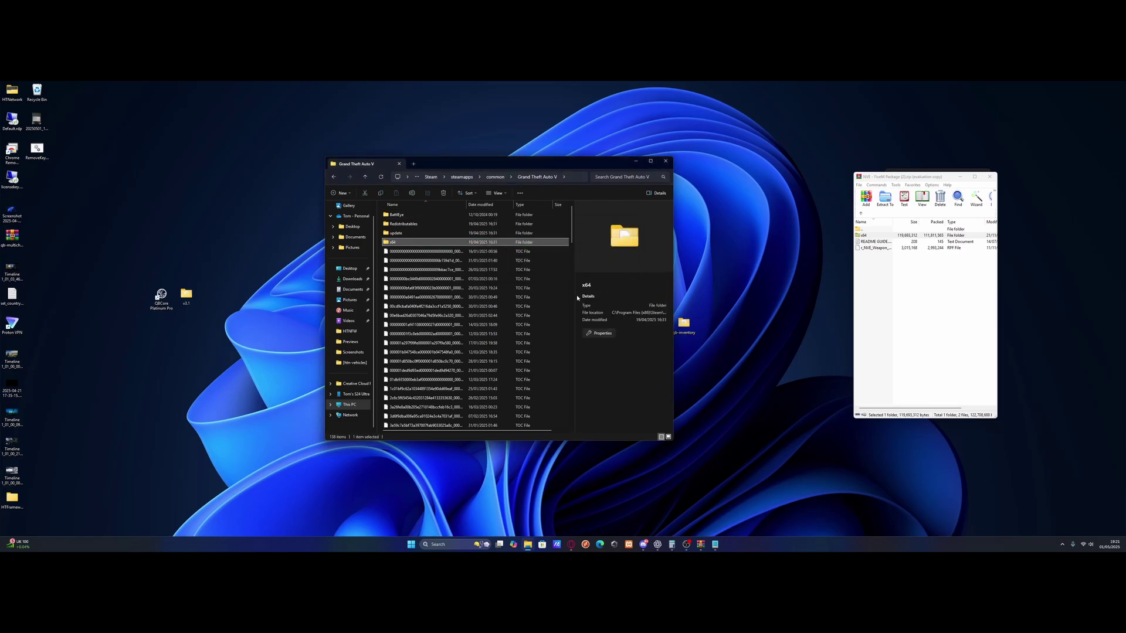
pyautogui.click(860, 215)
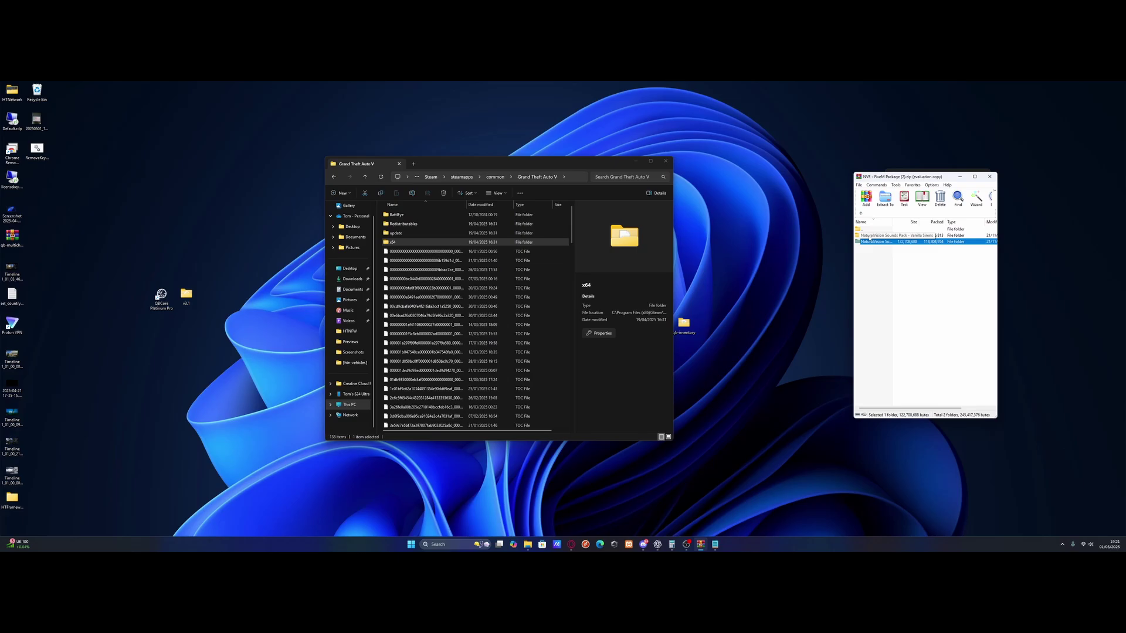
pyautogui.doubleClick(870, 235)
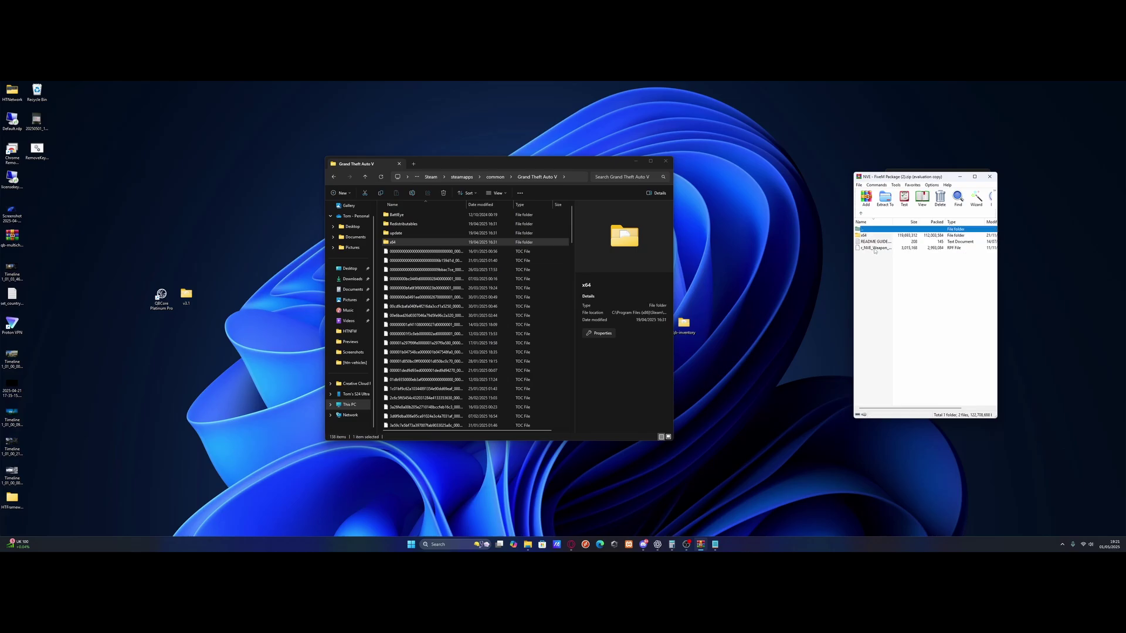
pyautogui.click(879, 237)
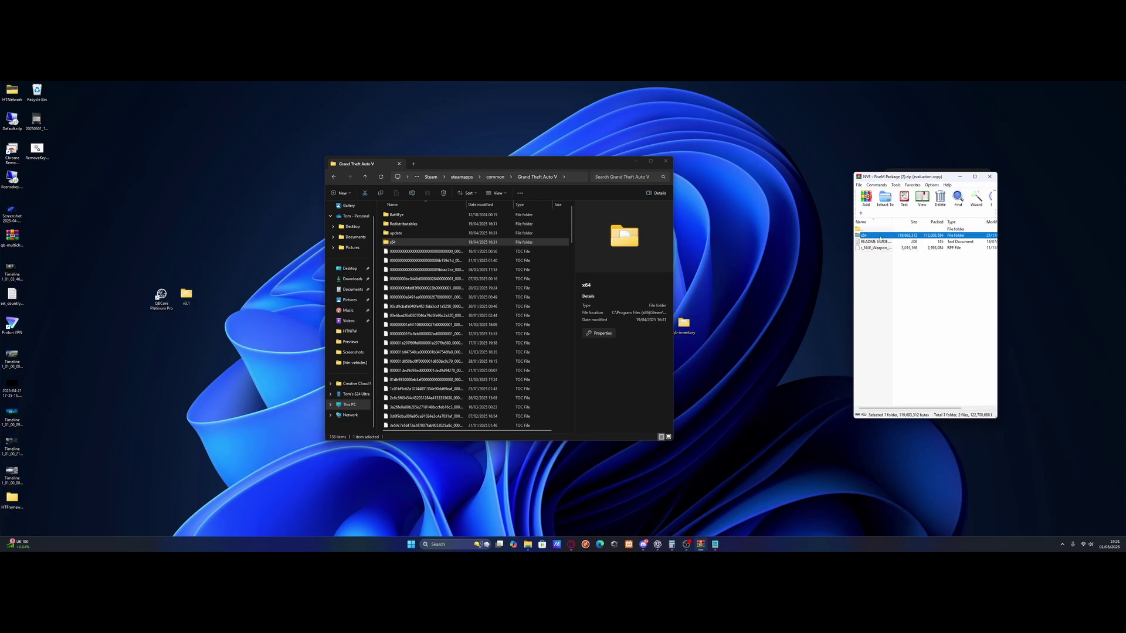
pyautogui.moveTo(864, 236); pyautogui.dragTo(890, 237)
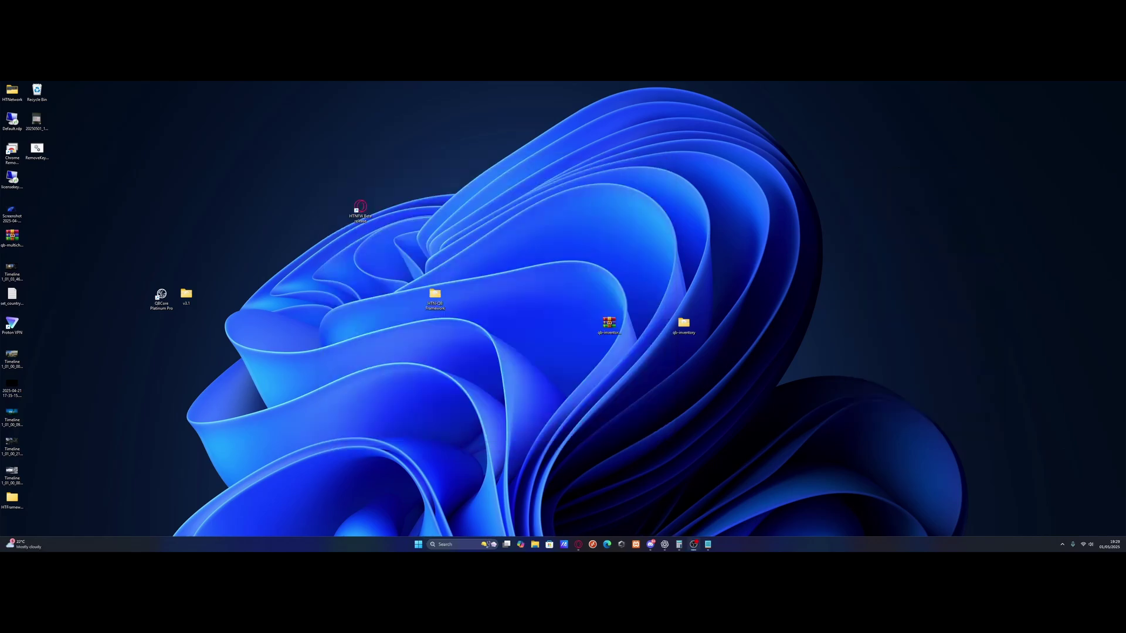